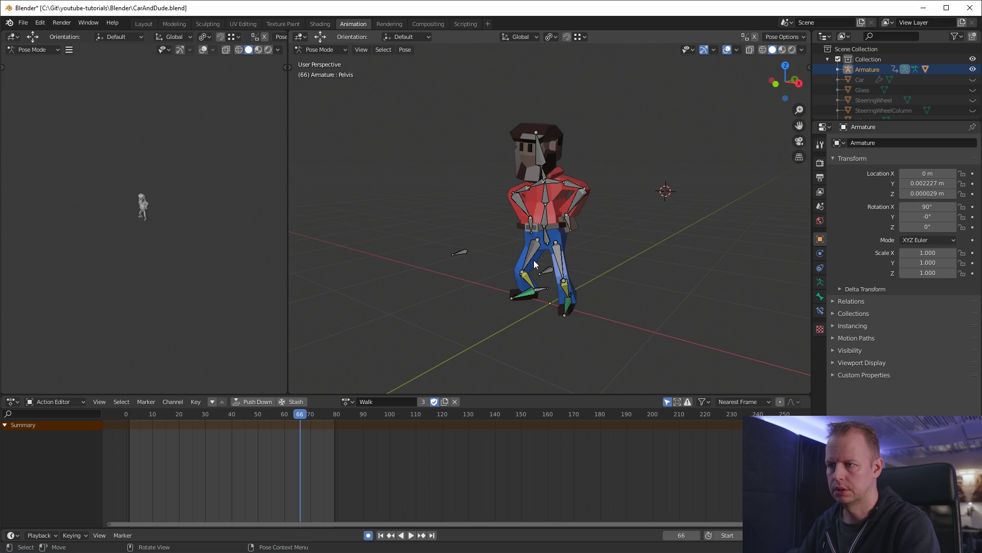
Check the character's side views against the walk-cycle reference and move the playhead to frame 1
key("KP_1")
key("KP_3")
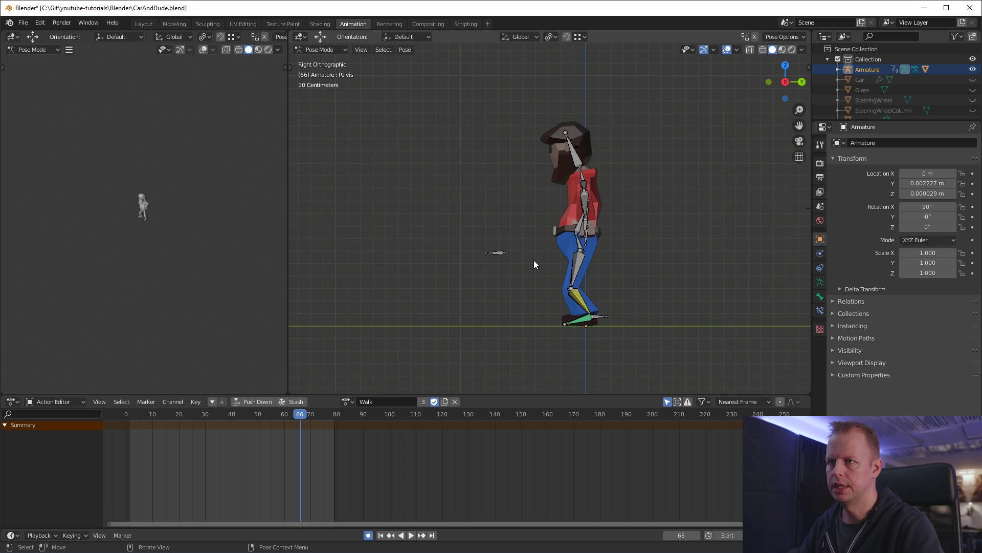
key("alt+Tab")
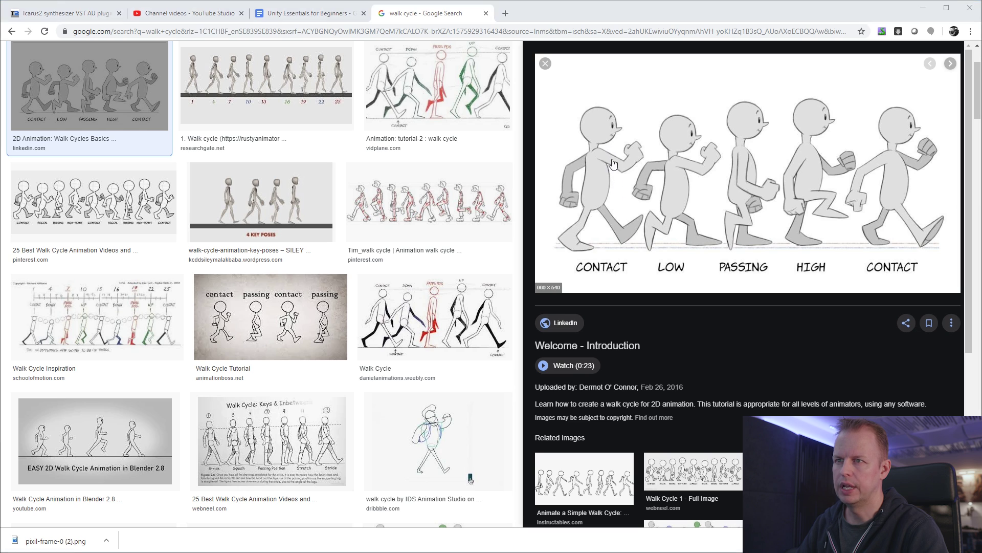
key("alt+Tab")
key("ctrl+KP_3")
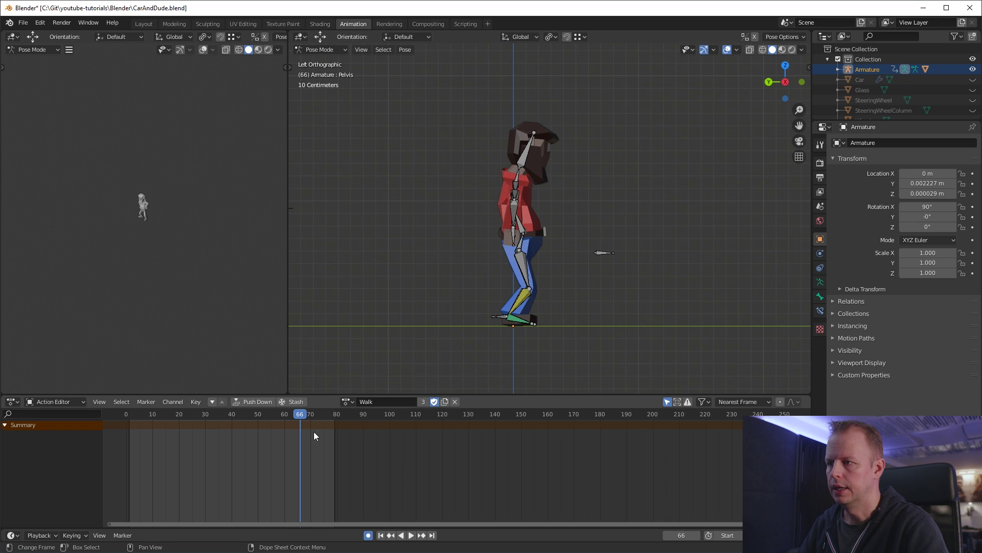
left_click_drag(302, 419, 128, 422)
Key all armature bones at frame 1 and clear the pose back to upright
key("a")
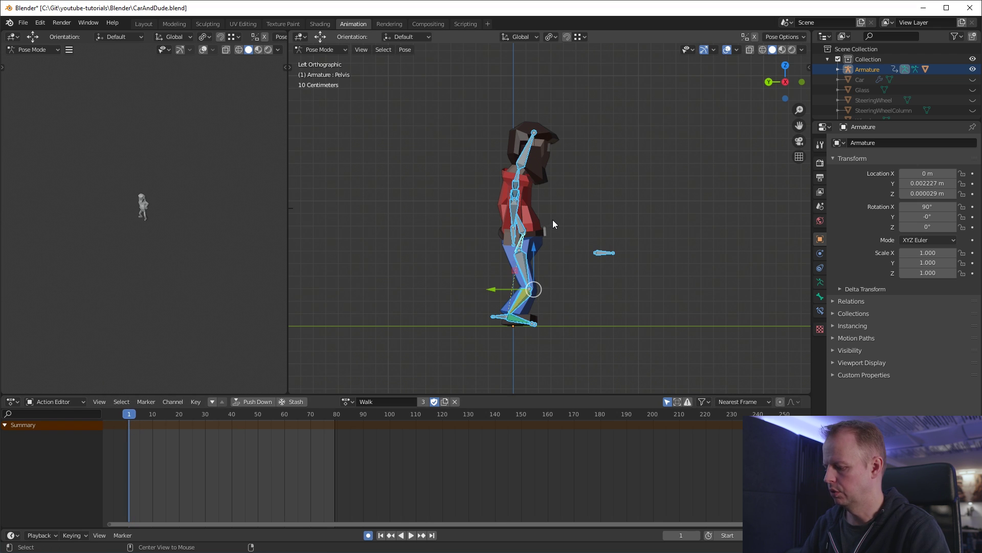
key("i")
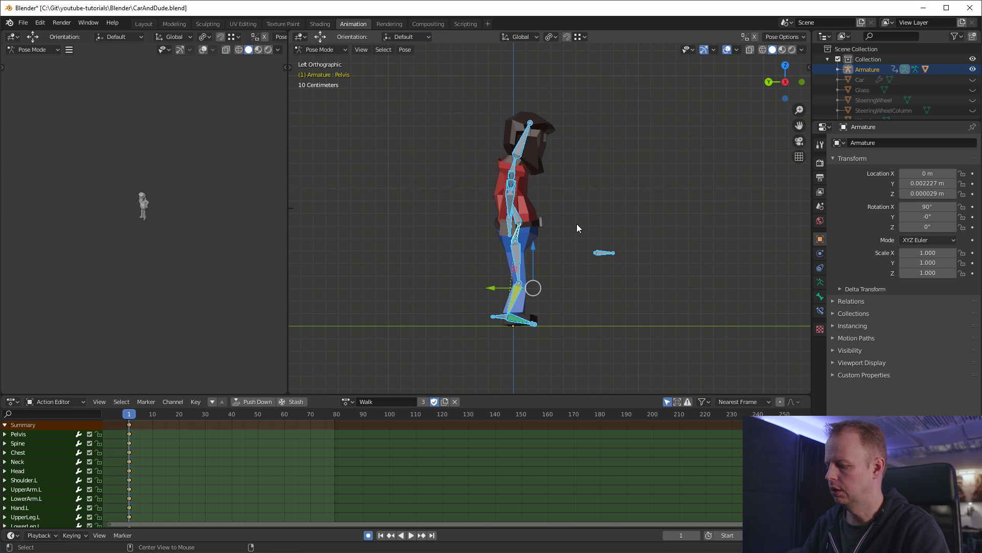
key("alt+r")
middle_click_drag(671, 217, 578, 230)
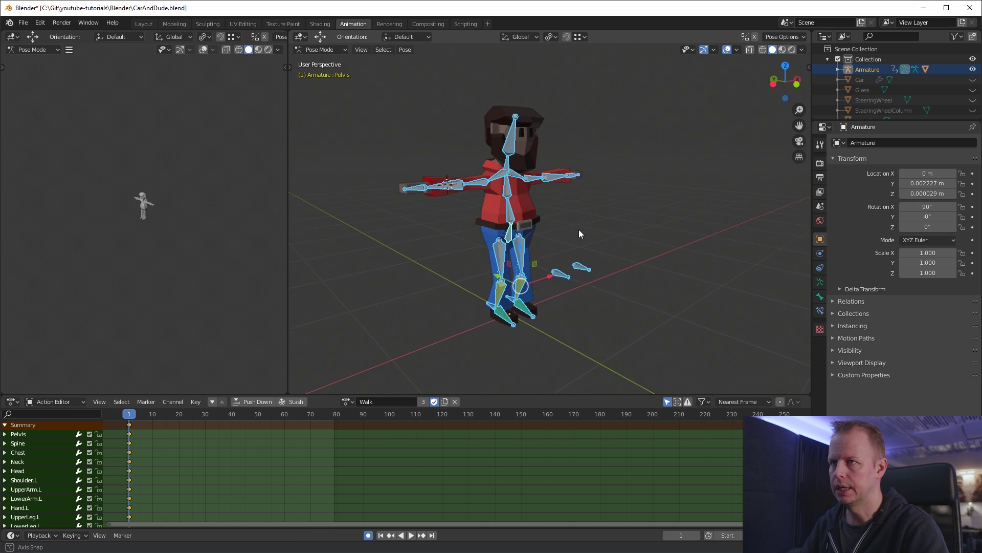
key("ctrl+KP_3")
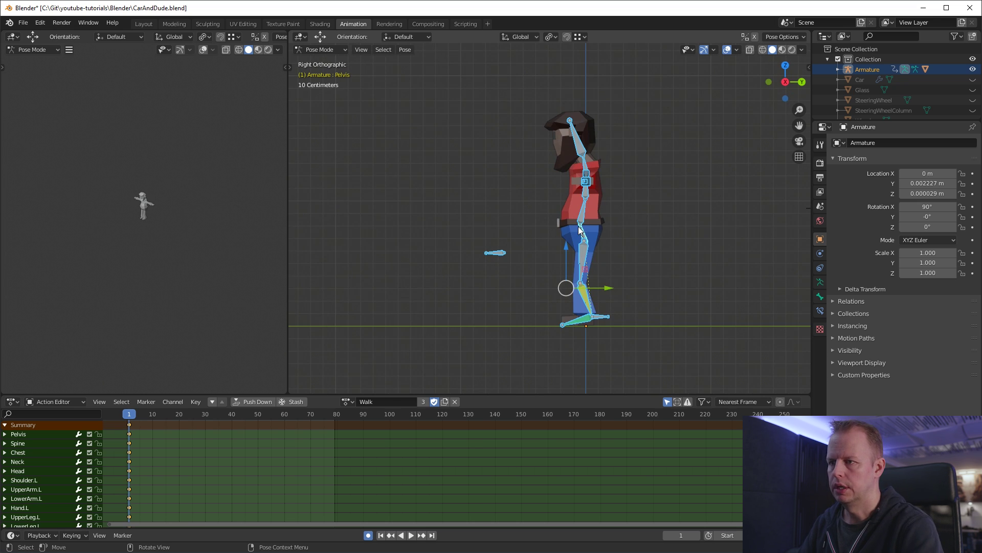
key("KP_1")
Rotate UpperArm.R and UpperArm.L down toward the body
left_click(492, 184)
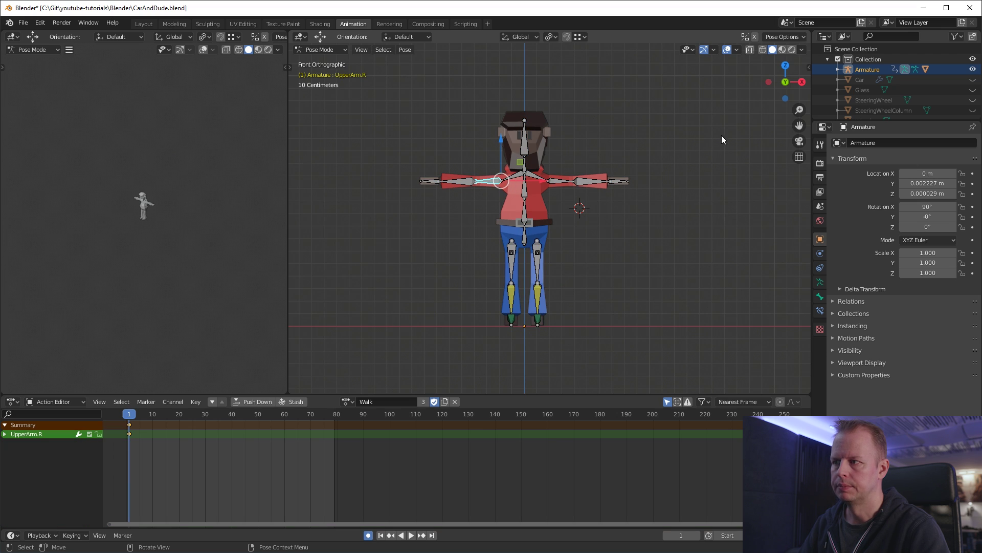
key("r")
left_click(642, 72)
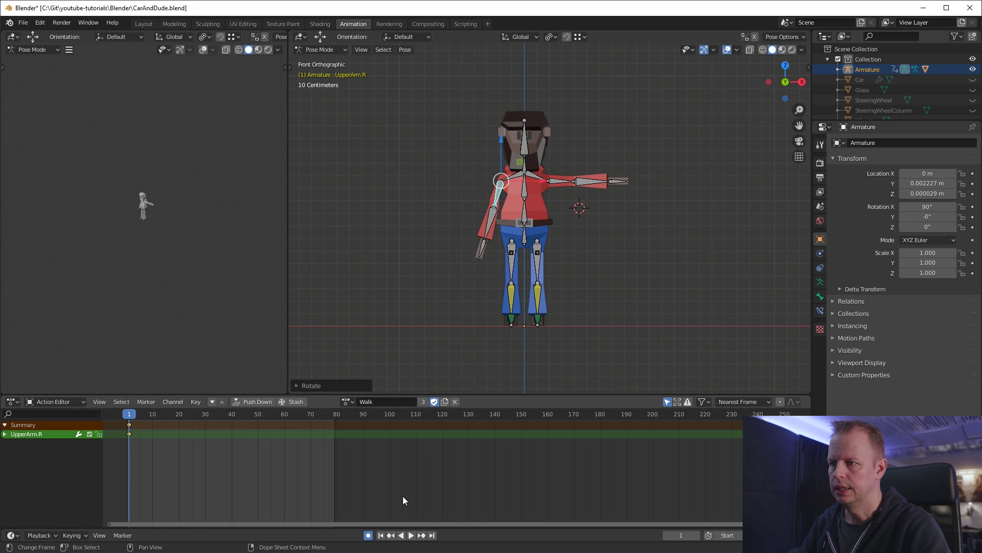
left_click(562, 183)
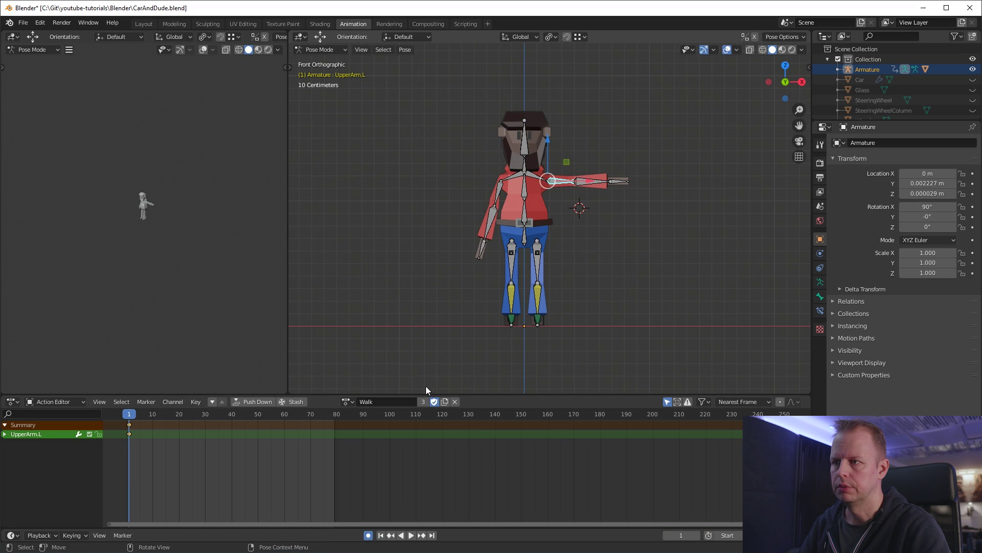
key("r")
left_click(614, 230)
Lower UpperArm.R further, then check the arms from the side against the reference
left_click(496, 201)
key("r")
left_click(499, 200)
middle_click_drag(531, 214, 525, 206)
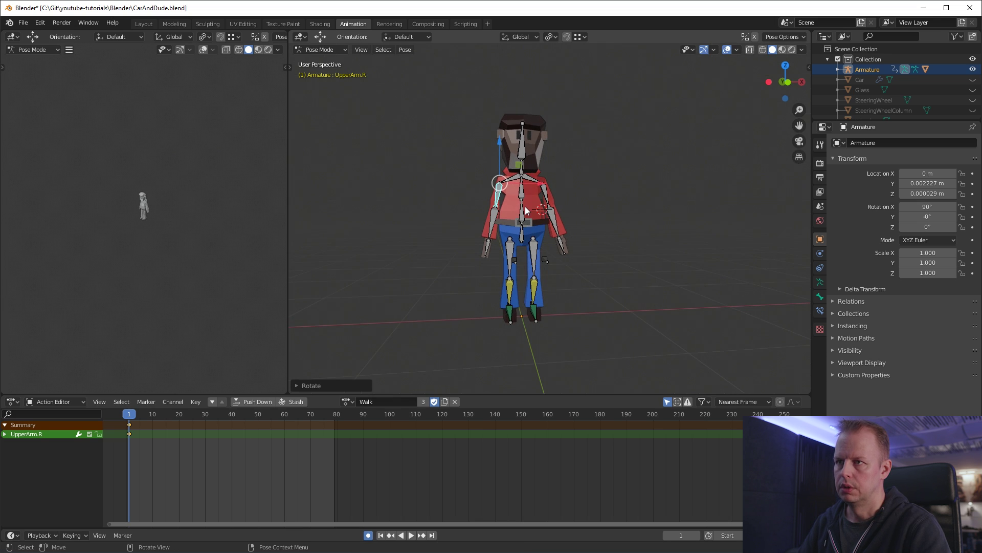
key("ctrl+KP_3")
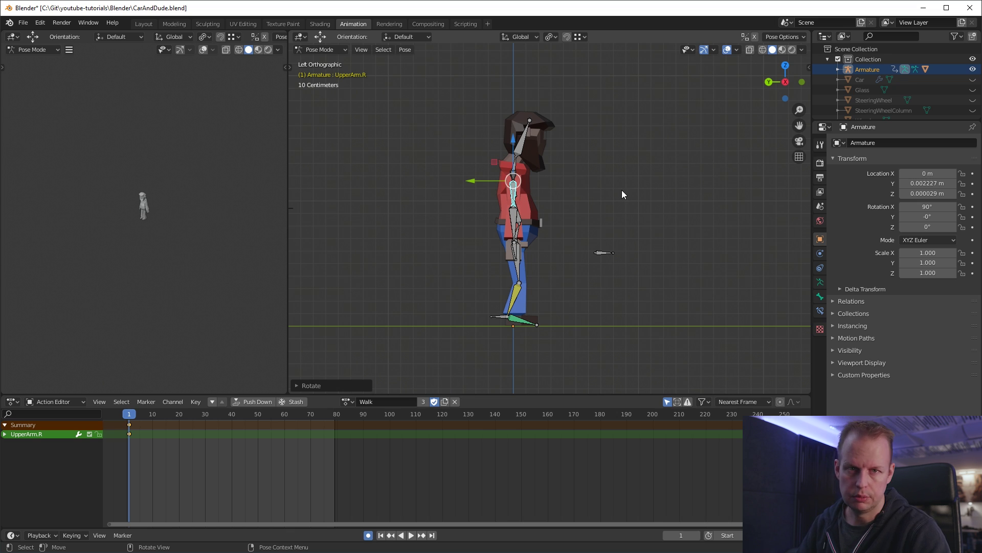
key("alt+Tab")
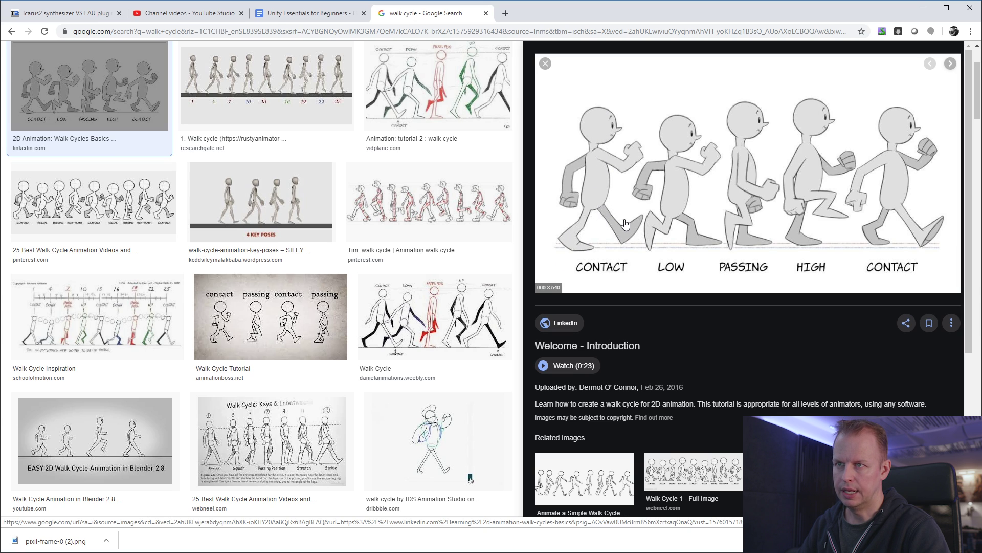
Slide the right foot IK target backward for the contact stride
key("alt+Tab")
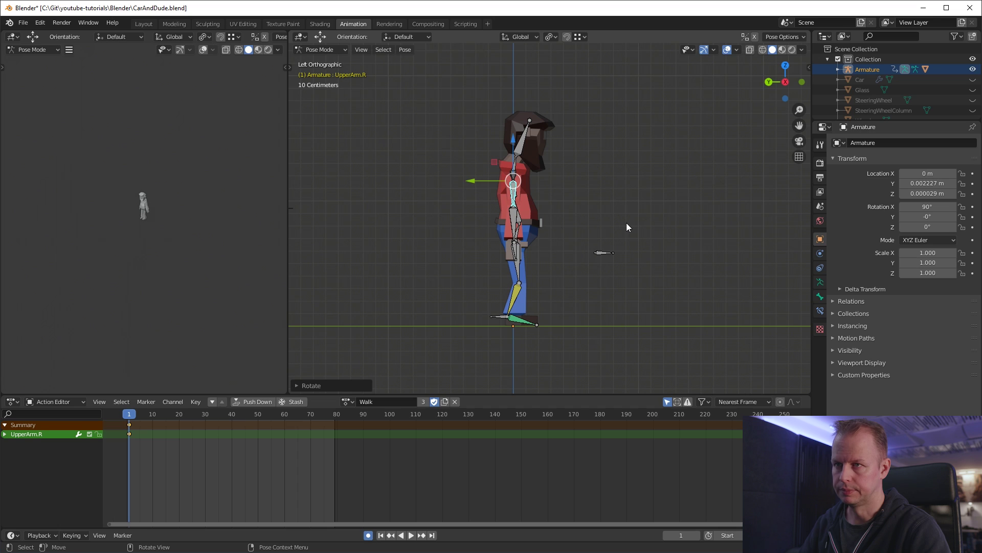
left_click(523, 268)
left_click(502, 317)
key("g")
left_click(628, 280)
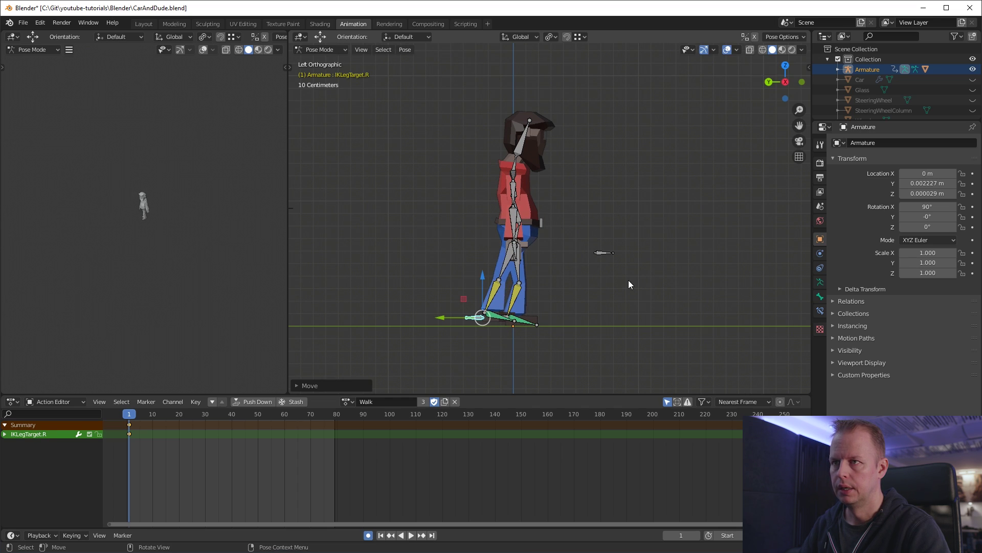
Lower the Pelvis along Z to bend the legs
left_click(513, 250)
left_click(532, 232)
left_click(520, 231)
left_click(523, 228)
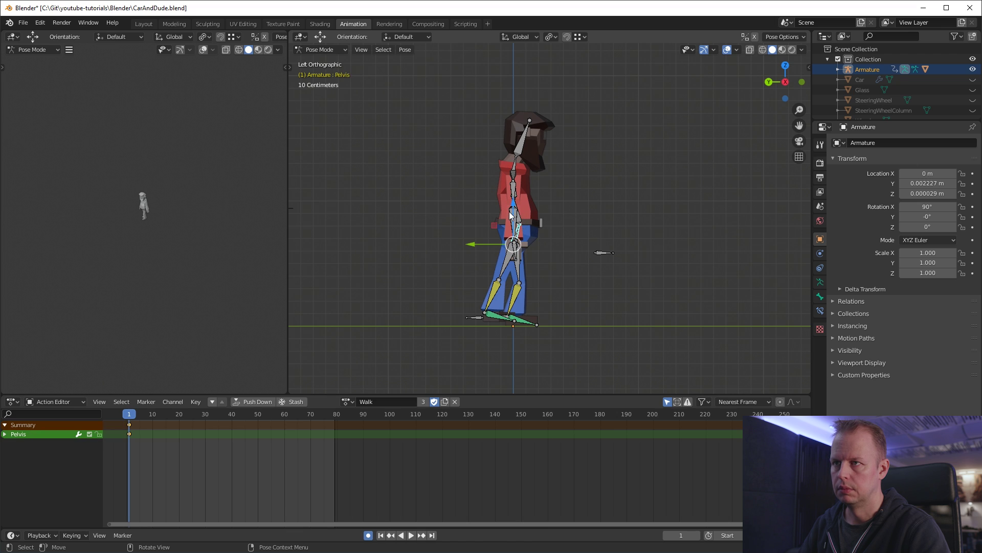
key("g")
key("z")
left_click(515, 215)
Nudge the right foot IK target slightly back and down, checking the reference
left_click(477, 315)
key("g")
left_click(471, 314)
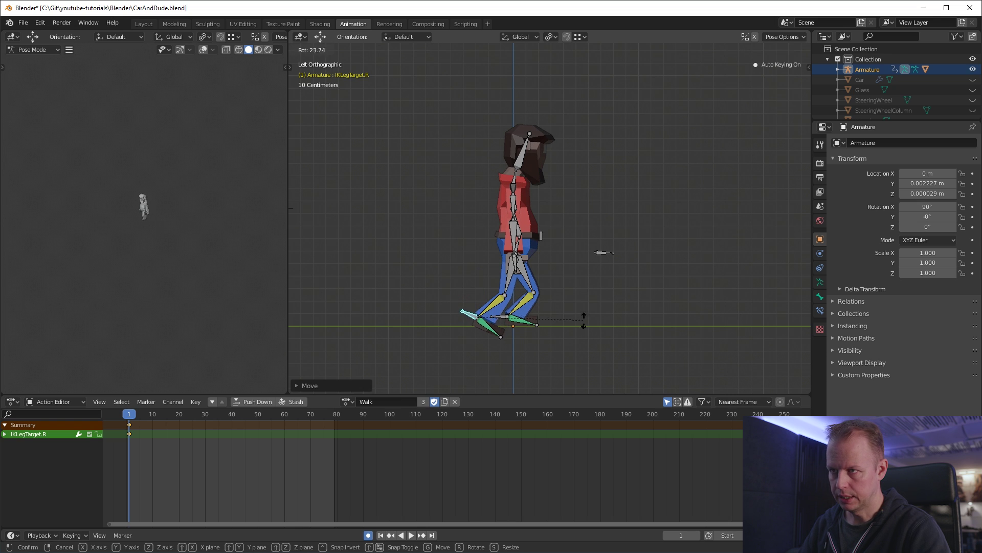
key("alt+Tab")
key("alt+Tab")
key("g")
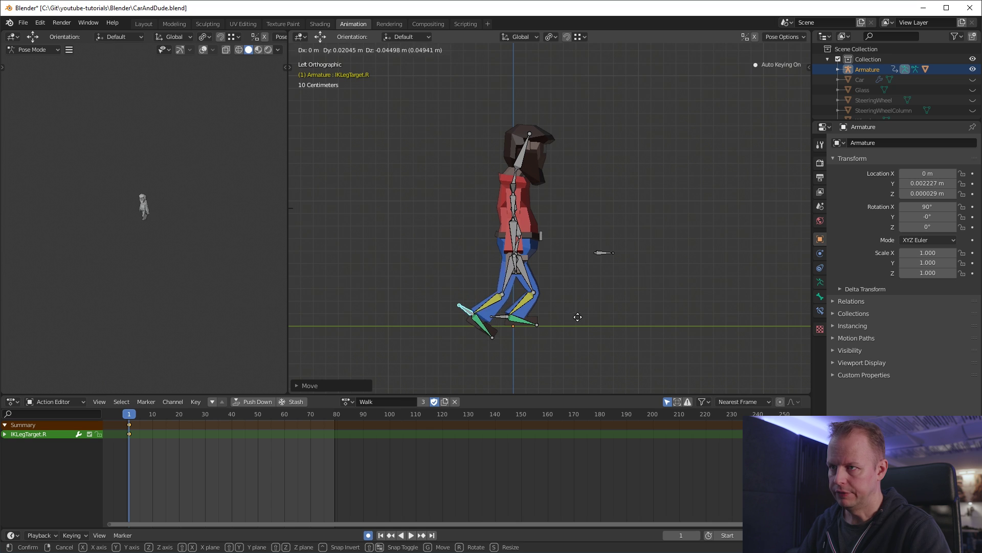
left_click(582, 317)
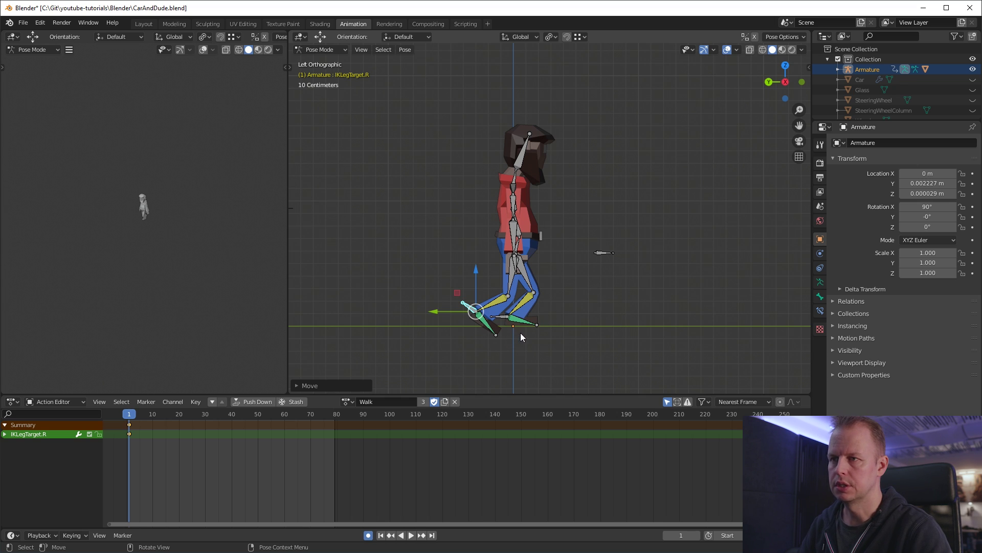
Key IKLegTarget.L at frame 1 and move it forward, comparing with the reference
left_click(505, 317)
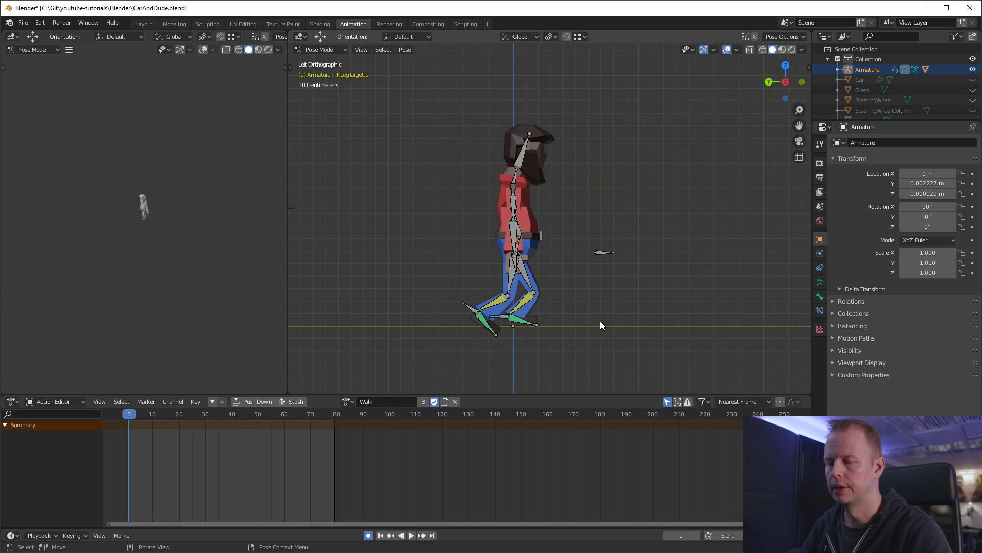
key("i")
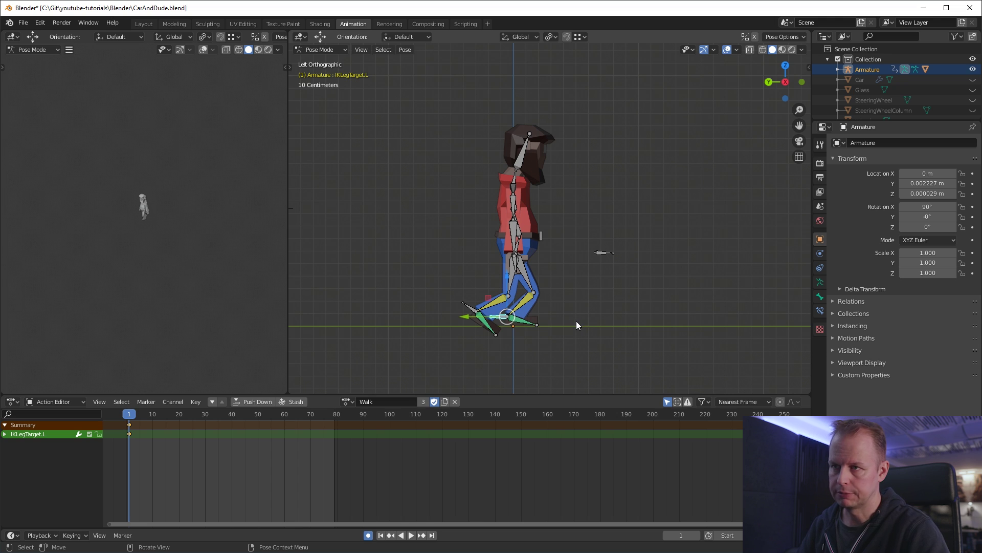
key("alt+Tab")
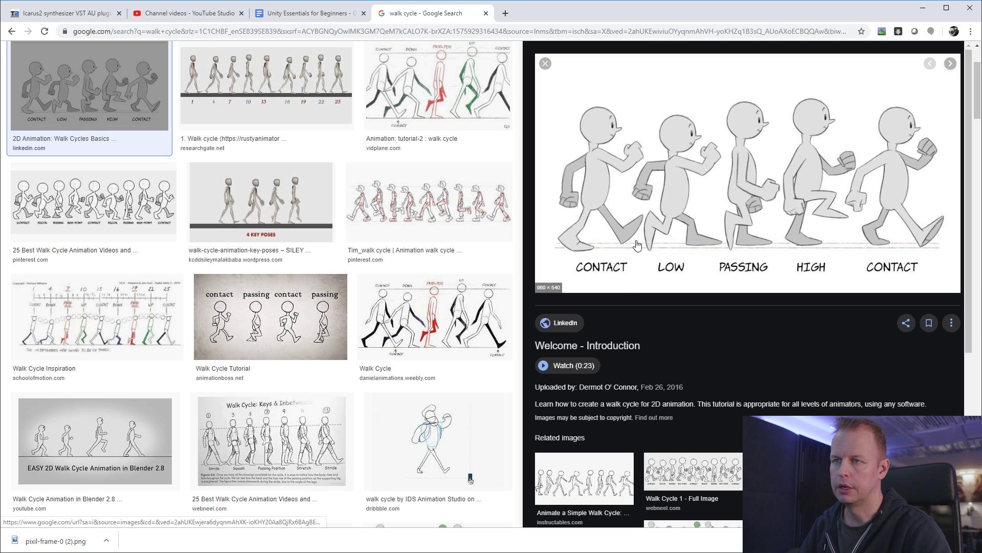
key("alt+Tab")
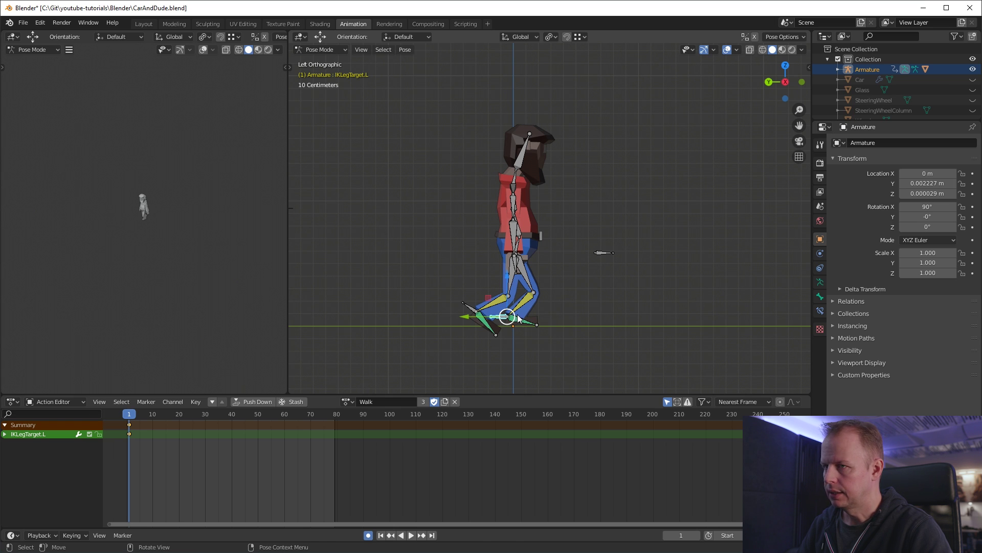
key("g")
left_click(560, 322)
key("r")
right_click(631, 280)
key("alt+Tab")
key("alt+Tab")
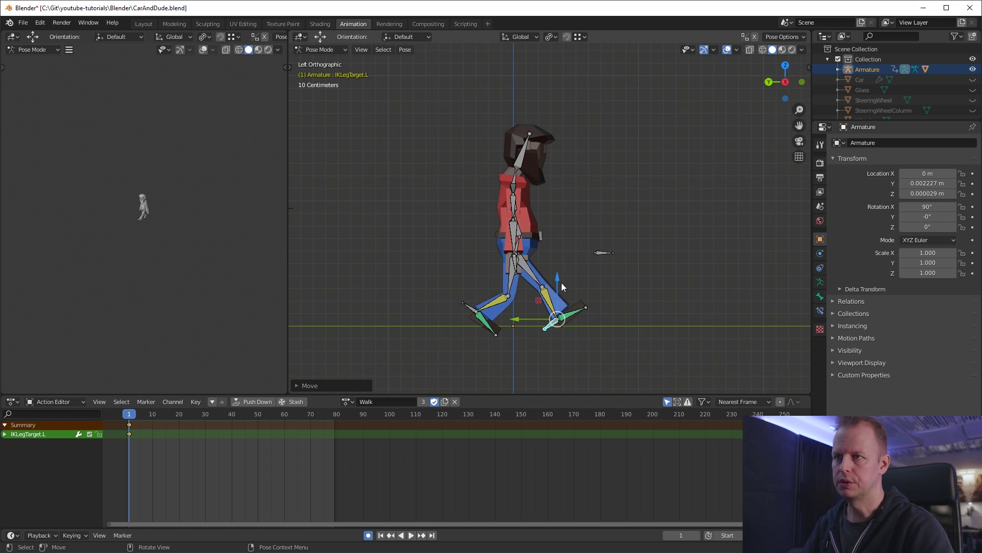
Refine the Pelvis and right foot IK target positions, then preview the walk
left_click(522, 249)
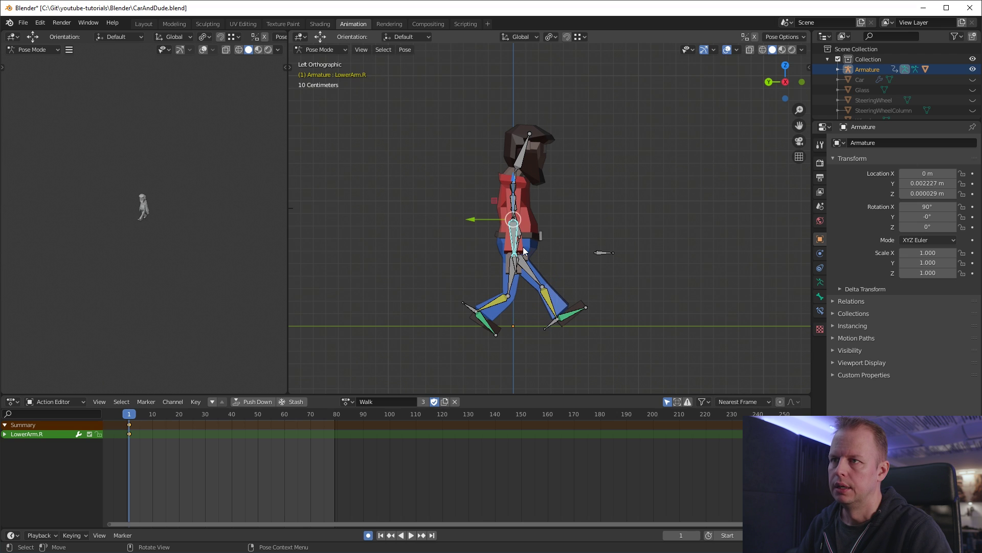
key("g")
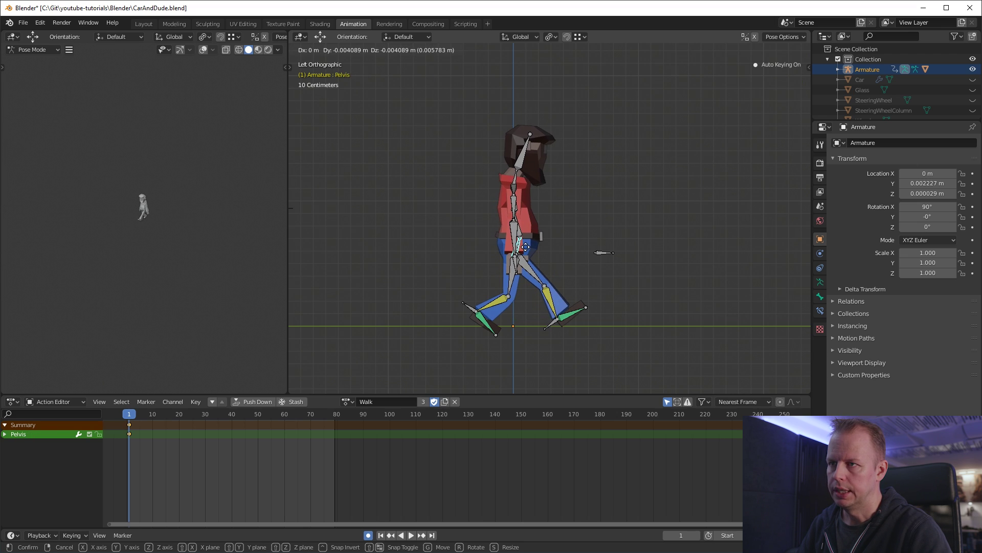
left_click(525, 245)
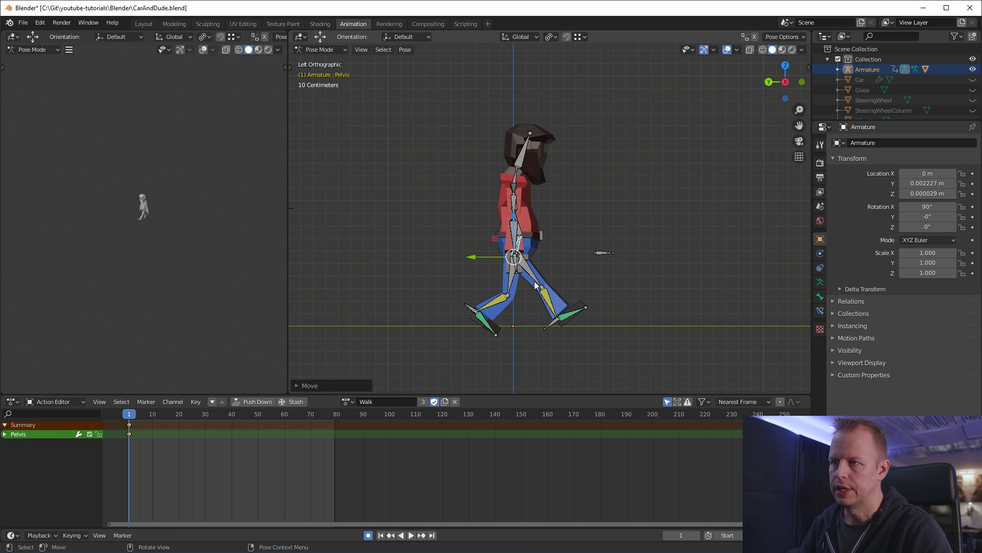
key("g")
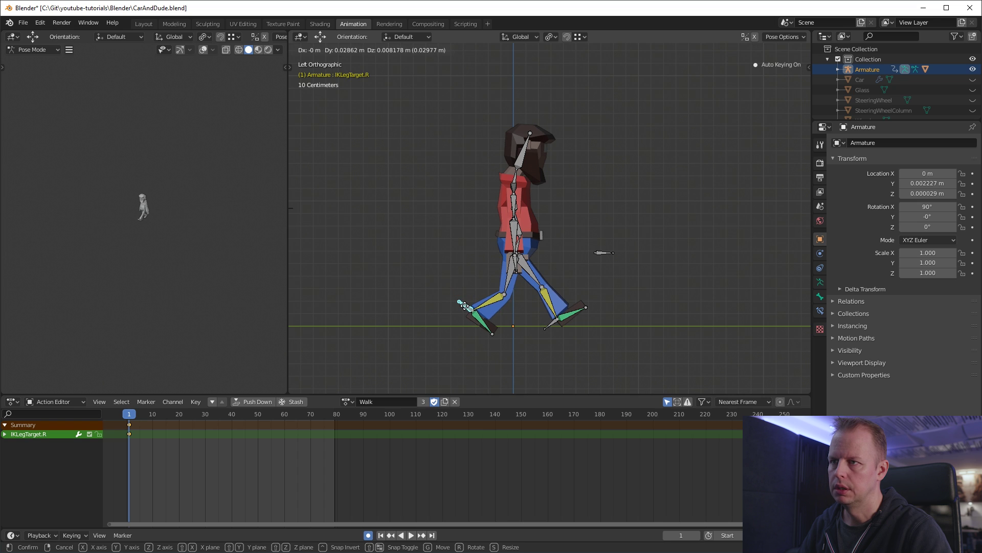
left_click(478, 315)
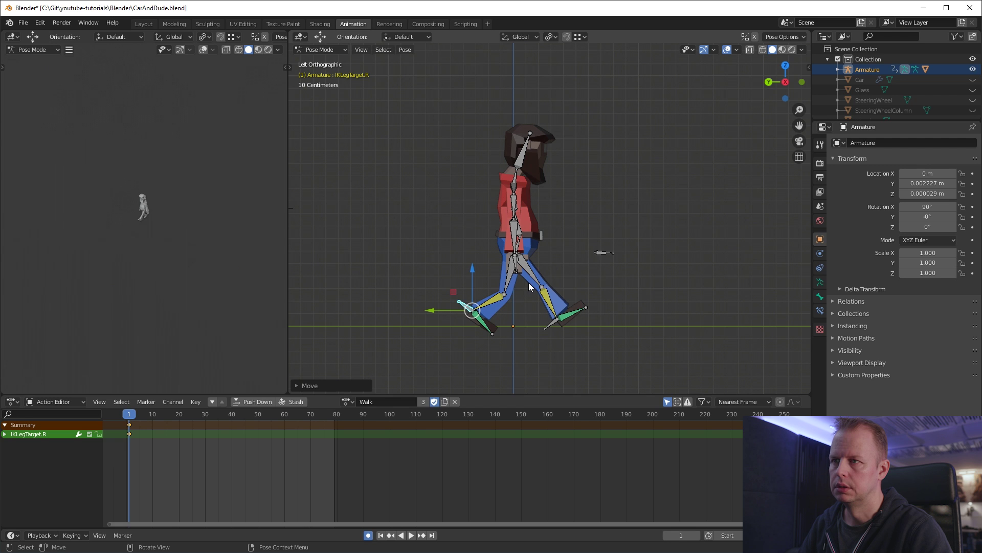
key("g")
left_click(560, 330)
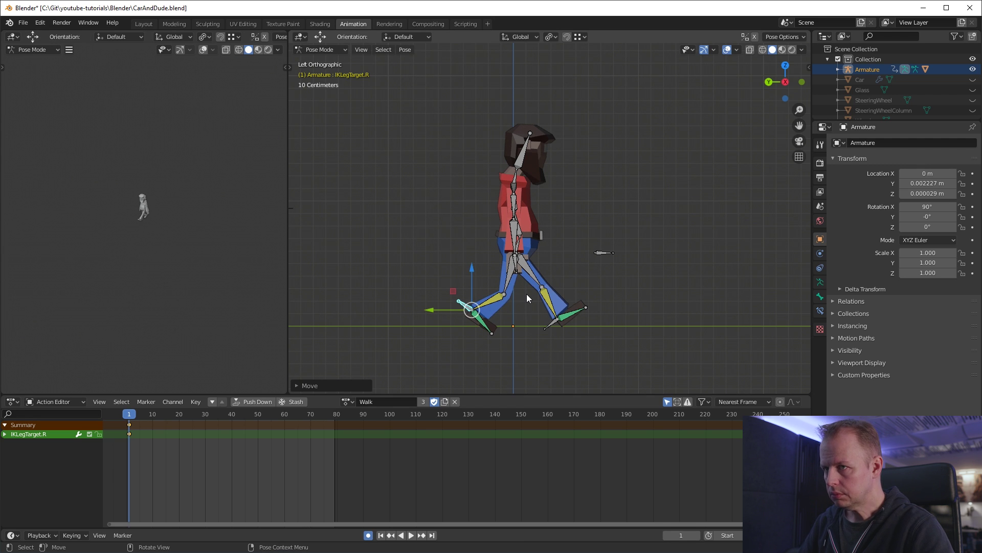
key("alt+Tab")
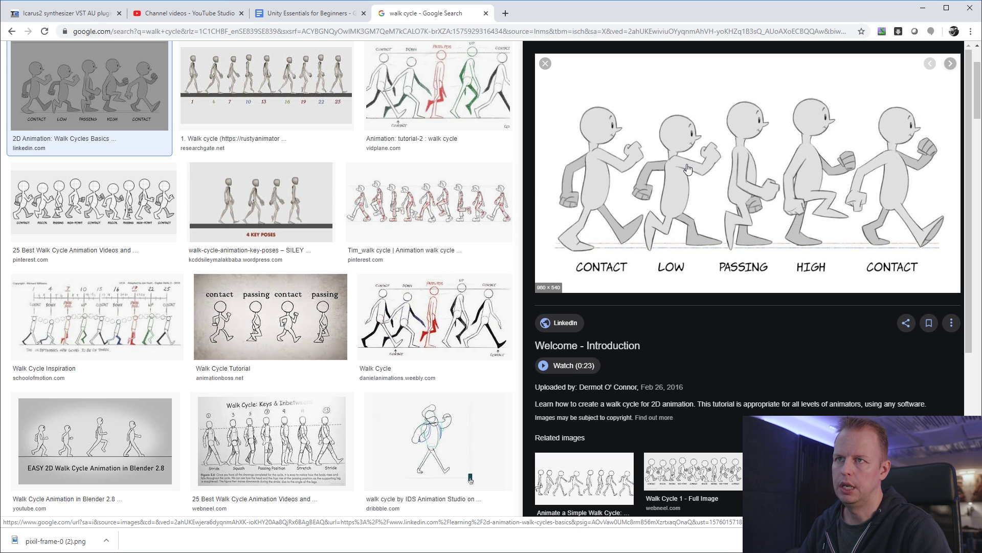
key("alt+Tab")
key("space")
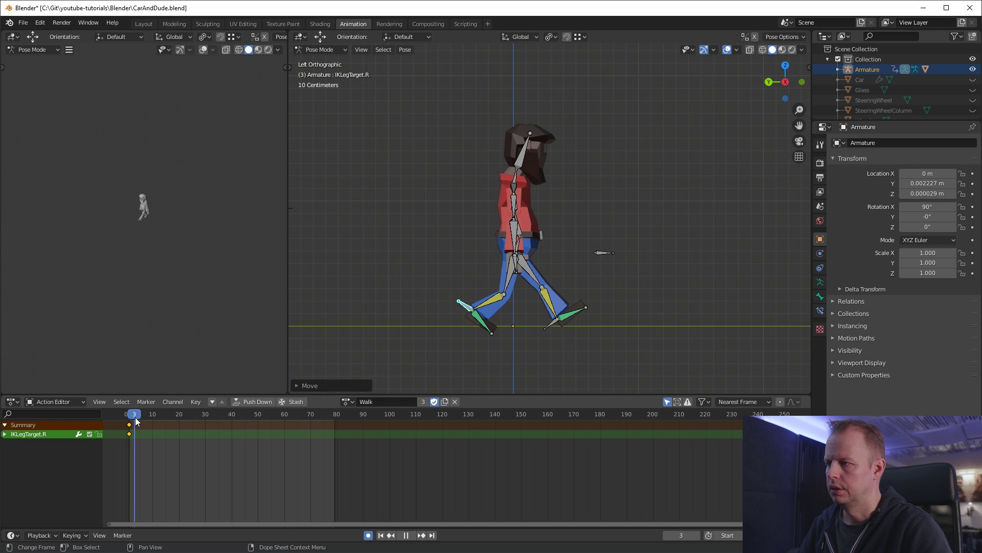
Stop playback at frame 4 and lower the Pelvis for the low pose
key("space")
key("space")
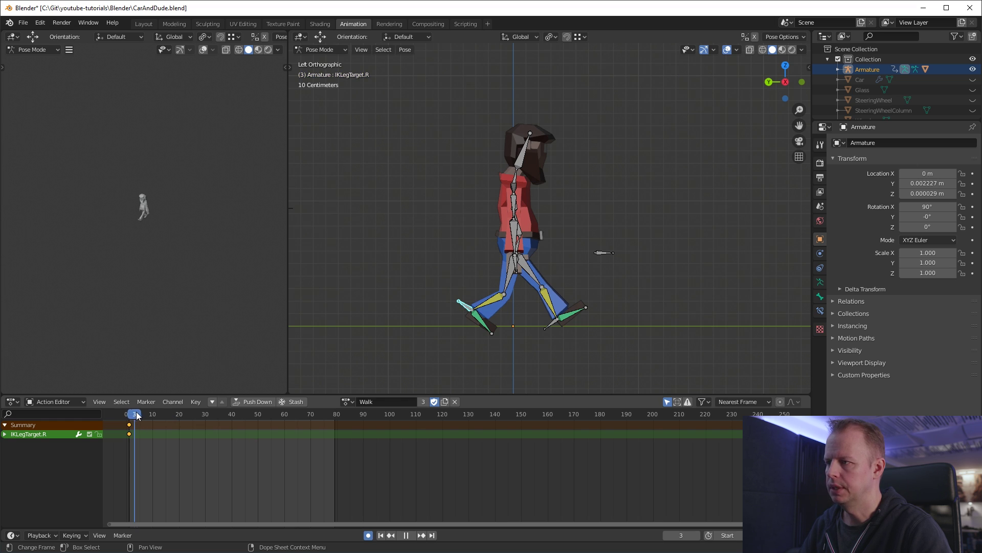
key("space")
key("alt+Tab")
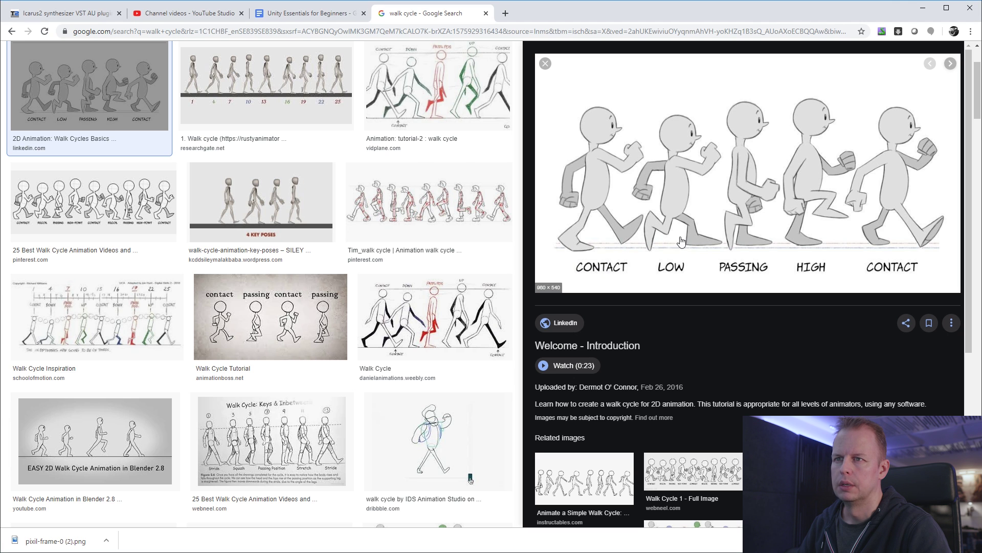
key("alt+Tab")
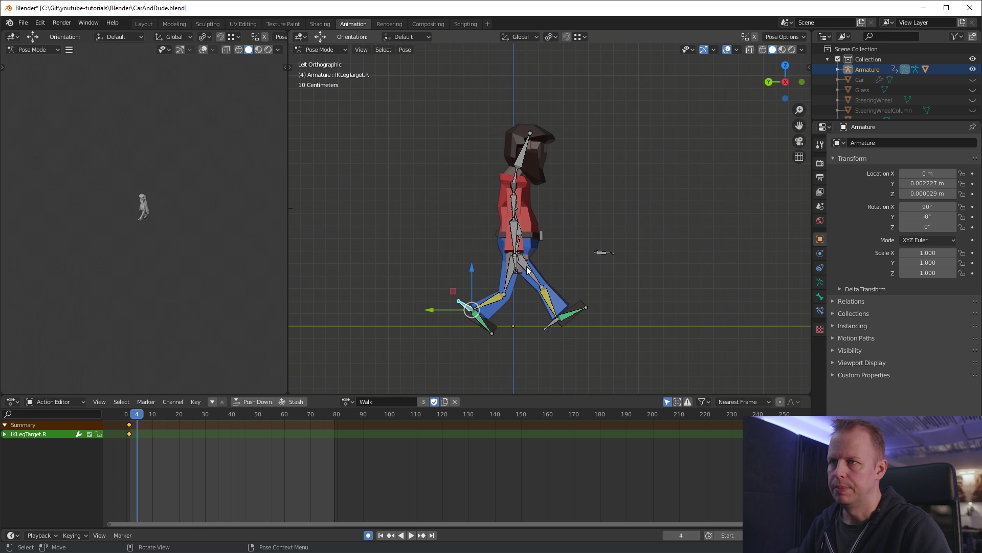
key("a")
key("g")
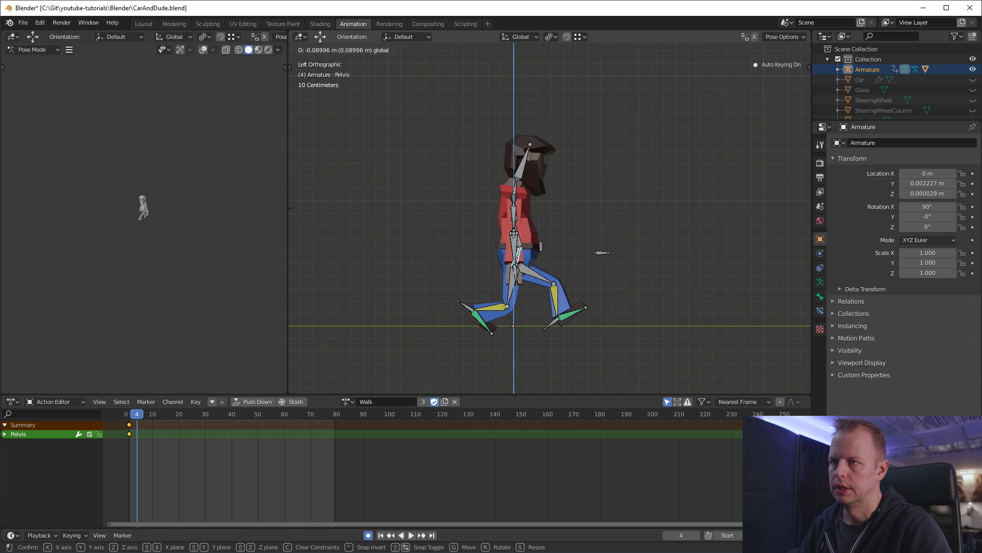
key("Escape")
key("alt+Tab")
key("alt+Tab")
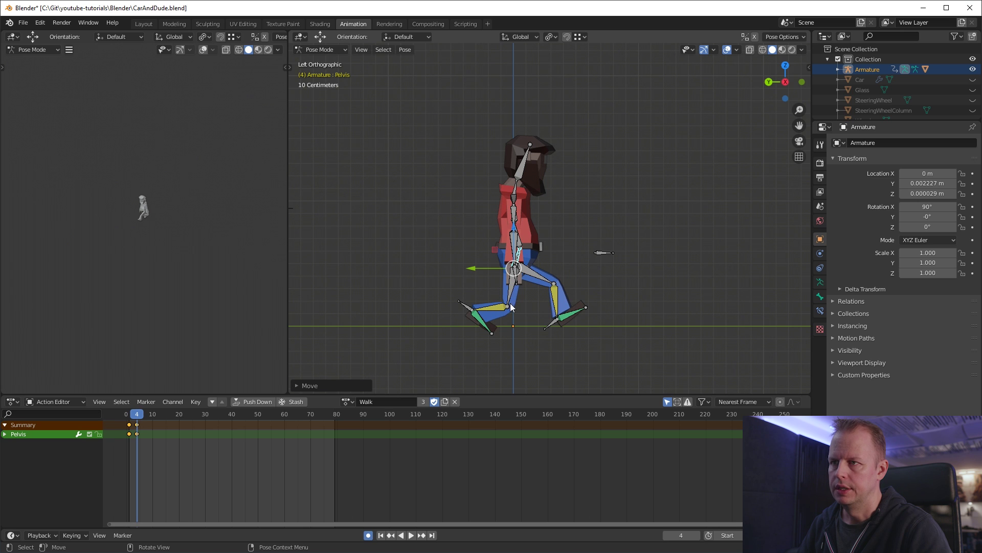
Raise the right foot IK target and tilt its toe downward
left_click(466, 307)
key("g")
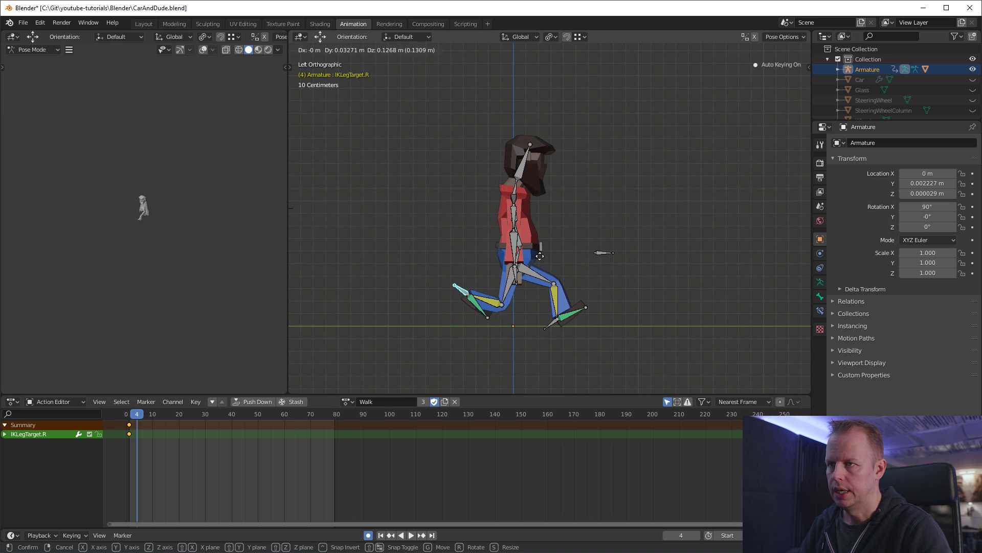
left_click(542, 254)
key("r")
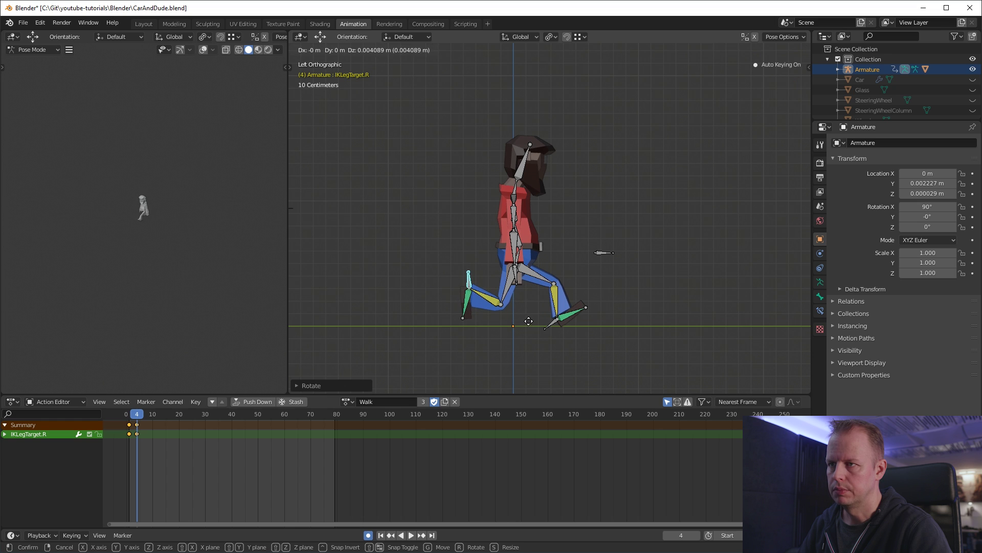
right_click(532, 321)
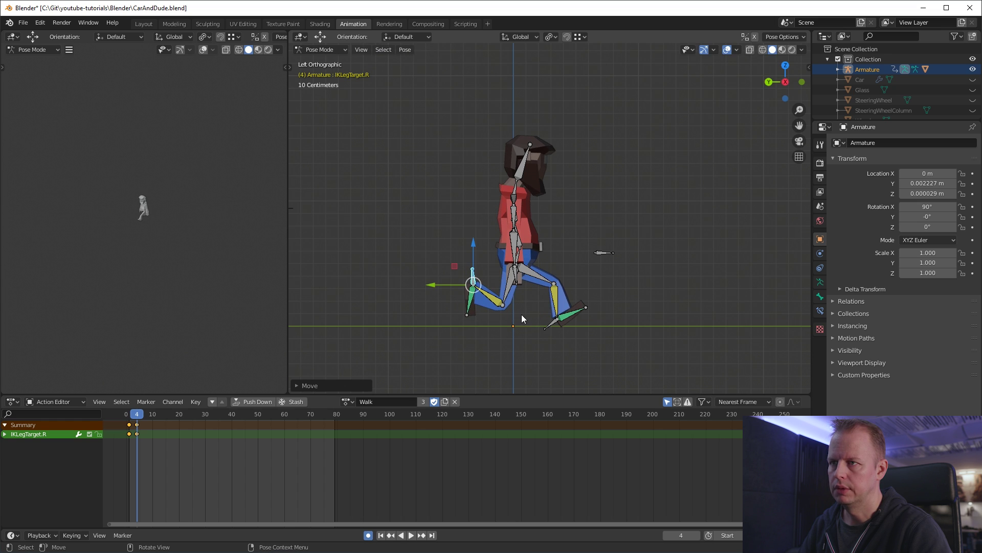
key("r")
left_click(507, 304)
key("alt+Tab")
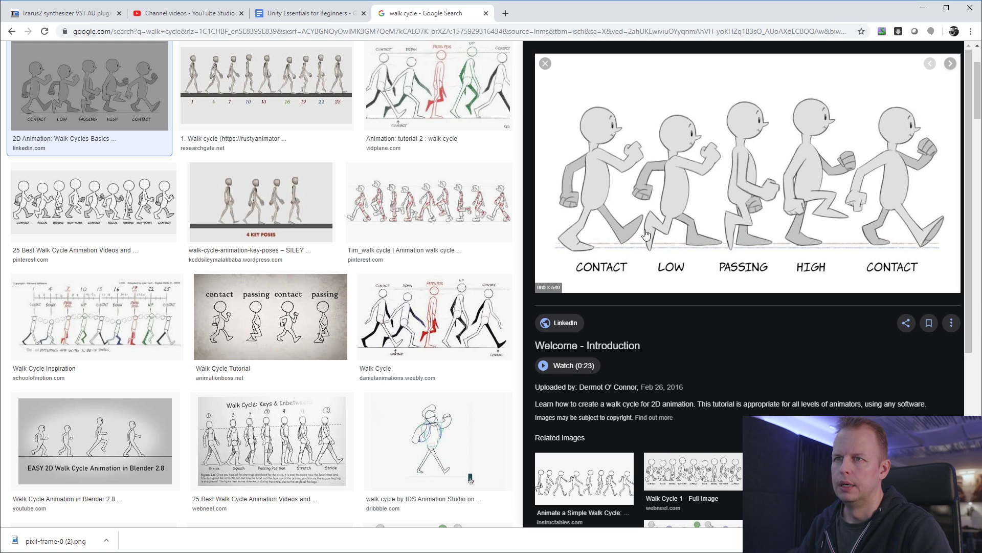
key("alt+Tab")
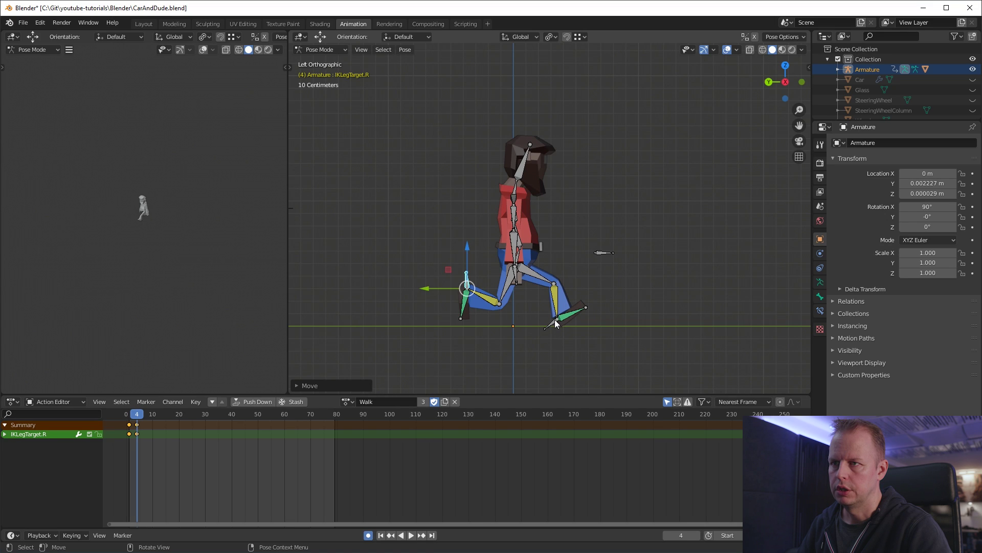
Flatten the left foot IK target on the ground and move it back
left_click(550, 325)
key("r")
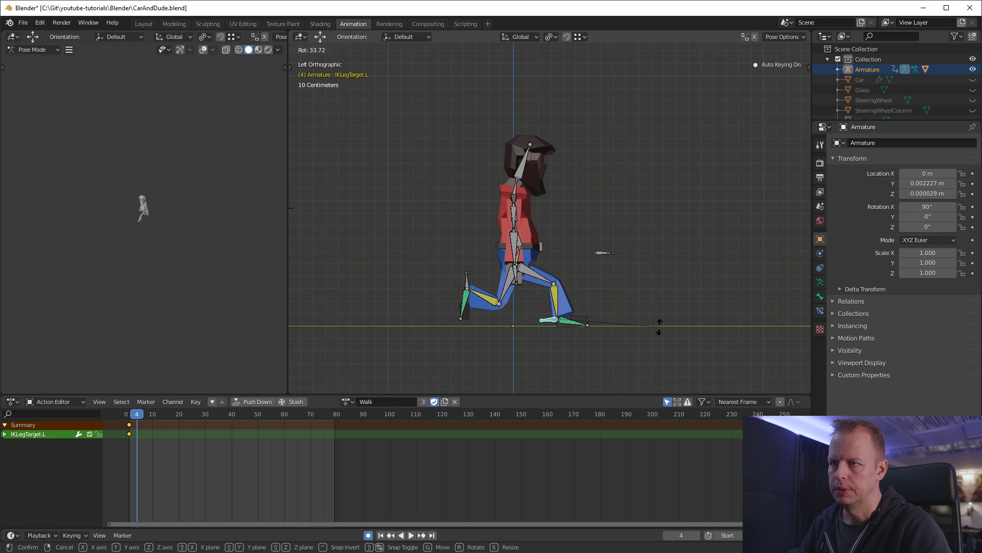
left_click(657, 326)
key("g")
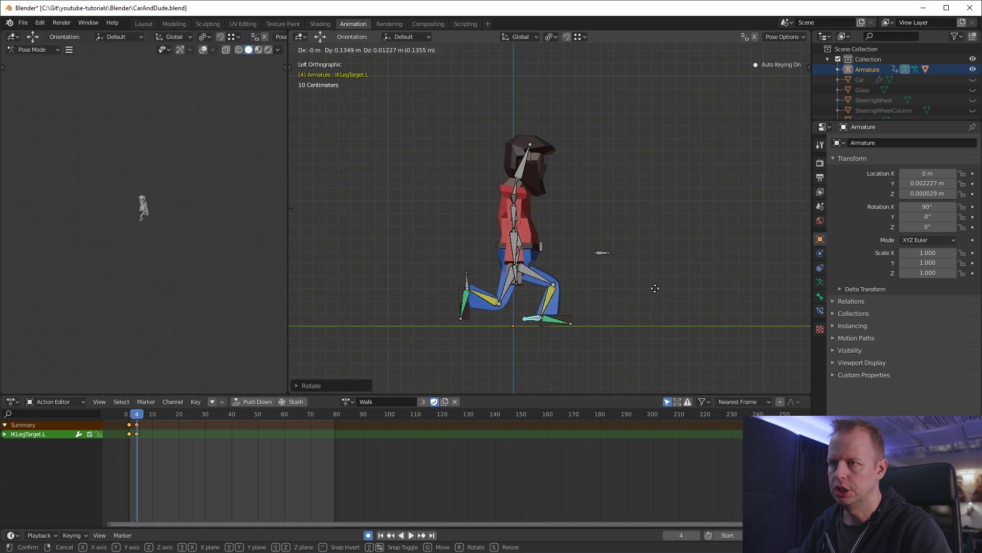
left_click(652, 287)
key("r")
left_click(657, 299)
Compare with the reference, preview the walk, and step ahead to frame 7
key("alt+Tab")
key("alt+Tab")
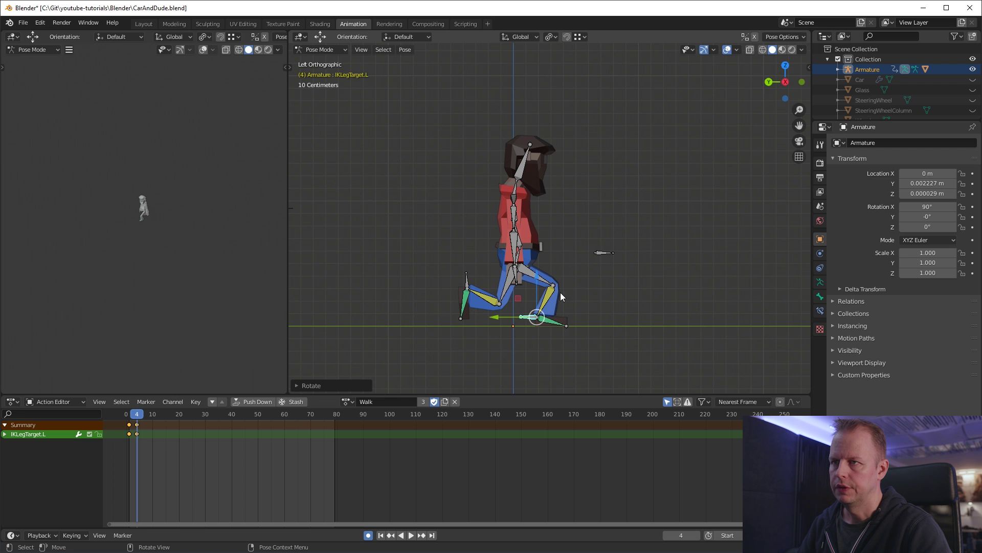
key("alt+Tab")
key("alt+Tab")
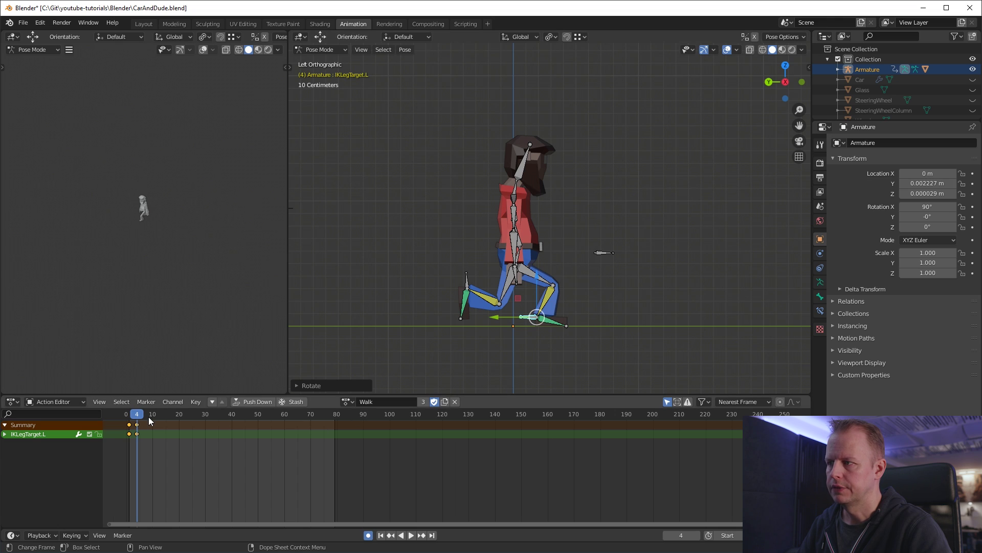
key("space")
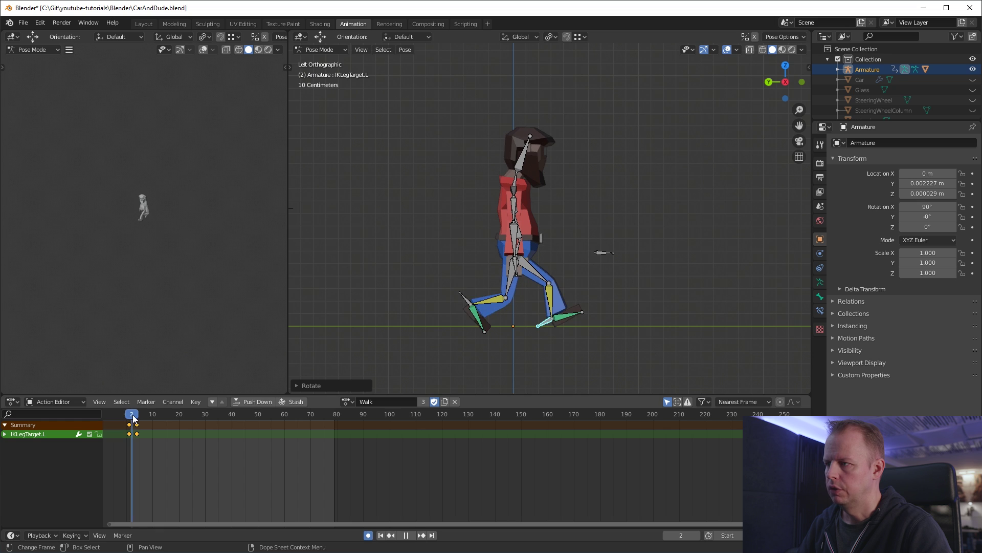
key("space")
key("Right")
key("Right")
key("Right")
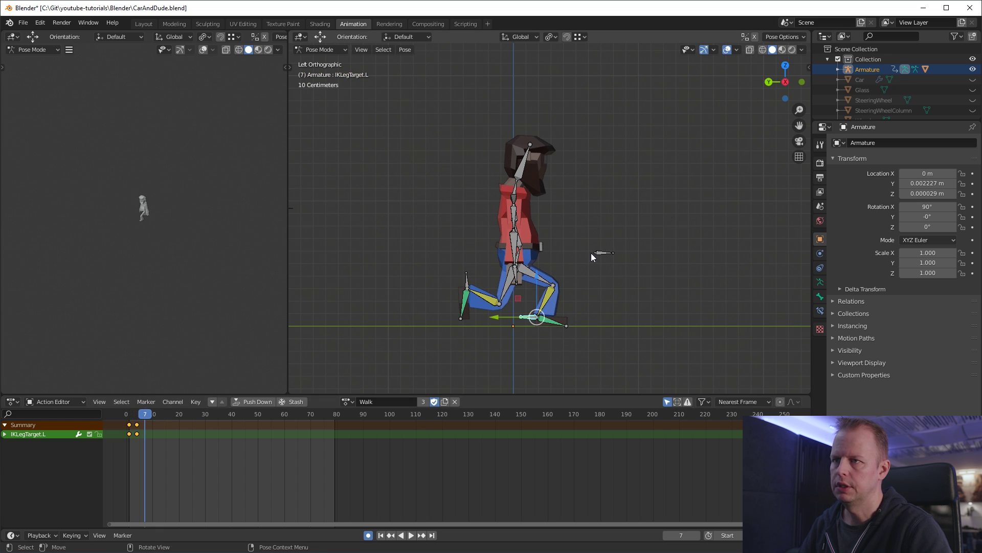
Raise the Pelvis at frame 7 after checking the passing-pose reference
key("alt+Tab")
key("alt+Tab")
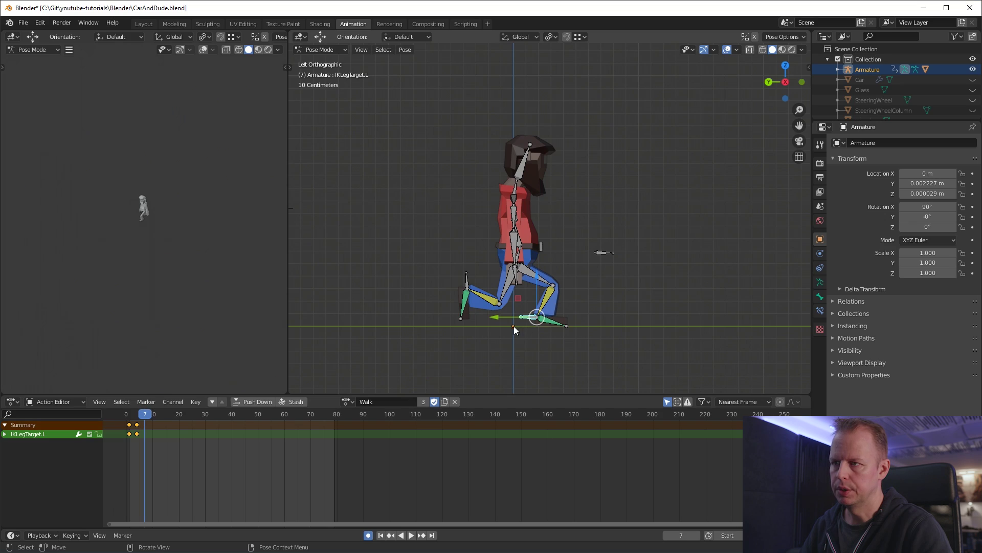
left_click(467, 279)
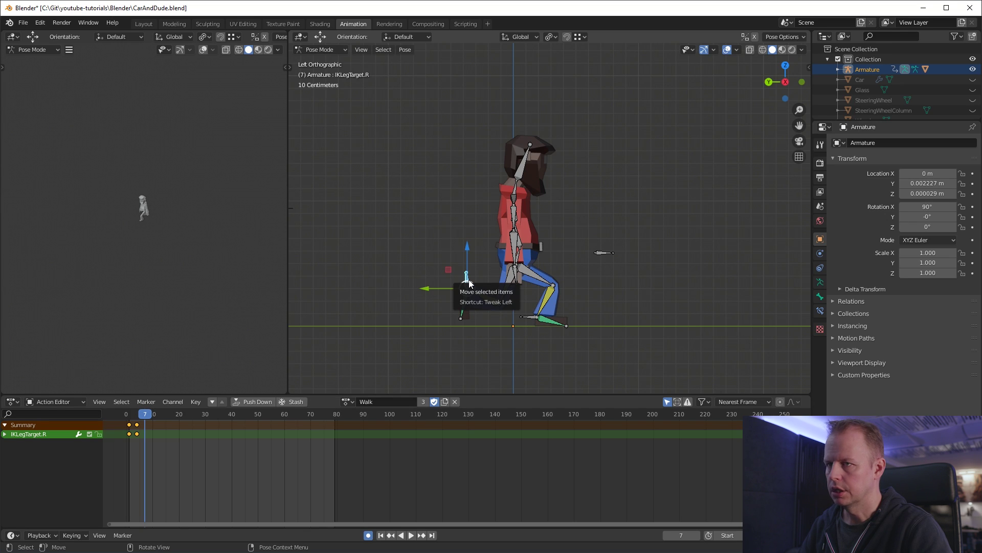
key("alt+Tab")
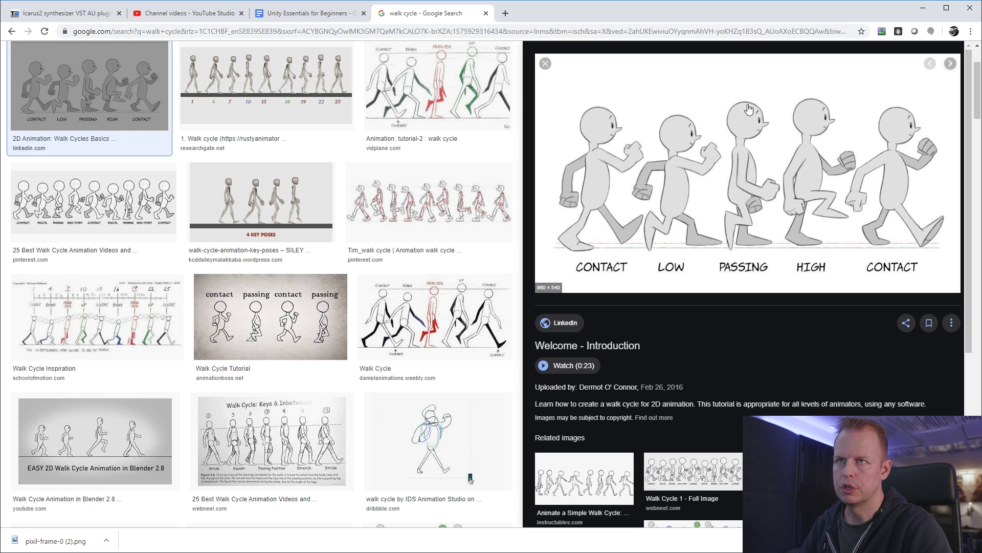
key("alt+Tab")
left_click(522, 261)
key("g")
left_click(513, 218)
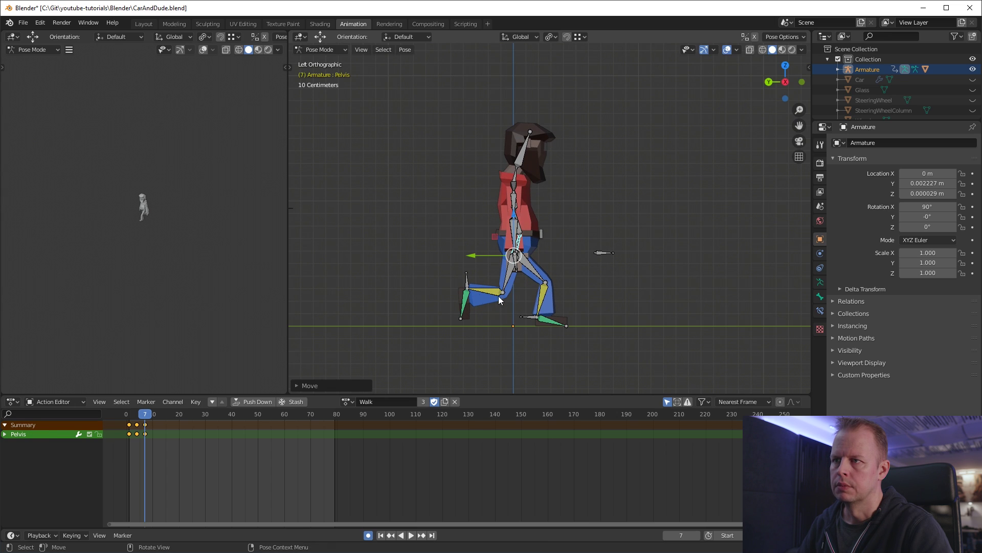
Move the right foot IK target forward into the passing position, lowering it slightly
left_click(468, 284)
key("g")
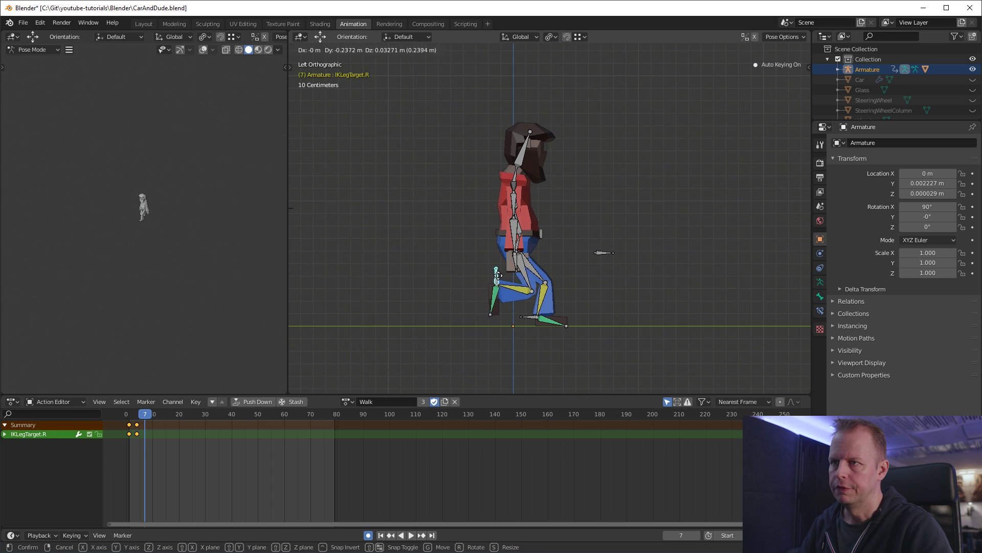
left_click(503, 280)
key("g")
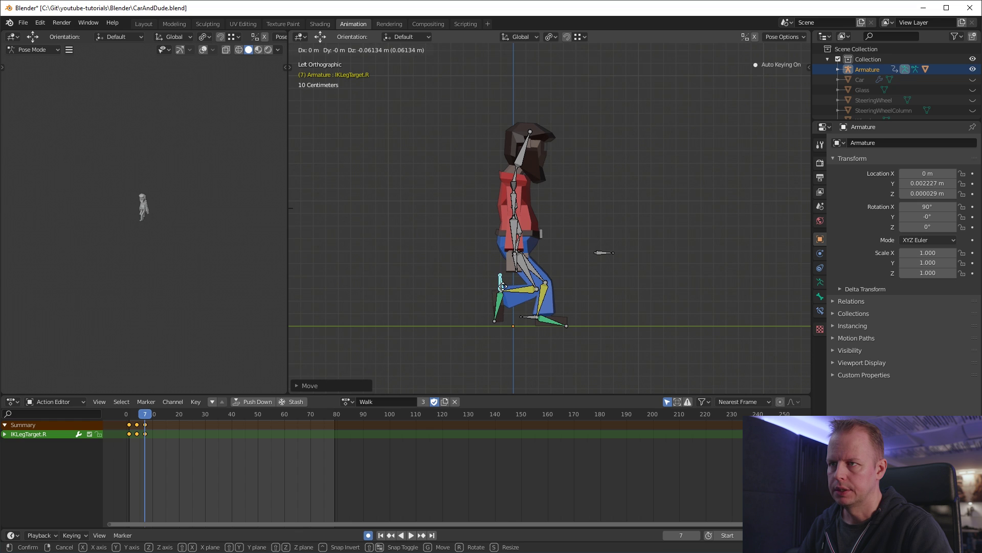
left_click(521, 310)
key("super+Tab")
key("Return")
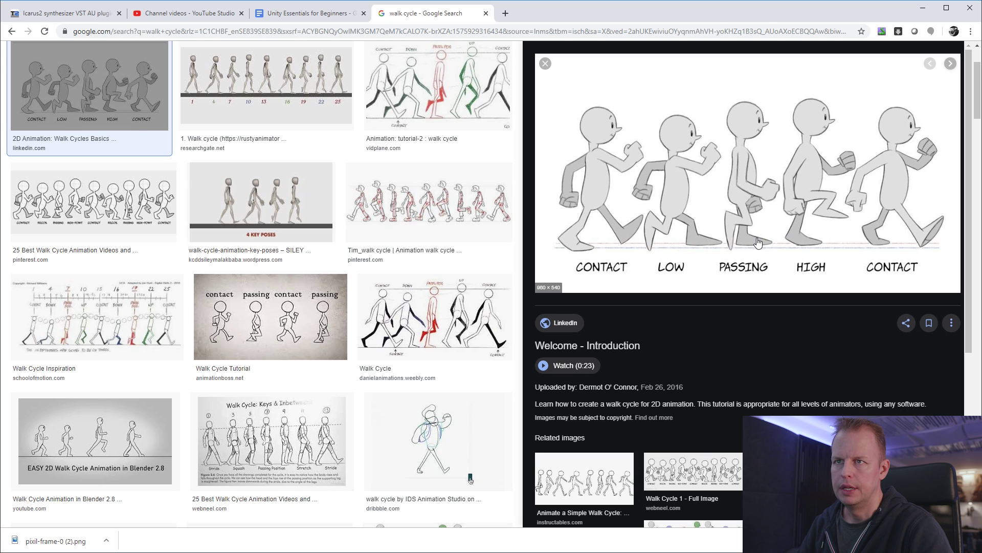
key("alt+Tab")
Reposition the left foot IK target and compare with the reference
left_click(528, 317)
key("g")
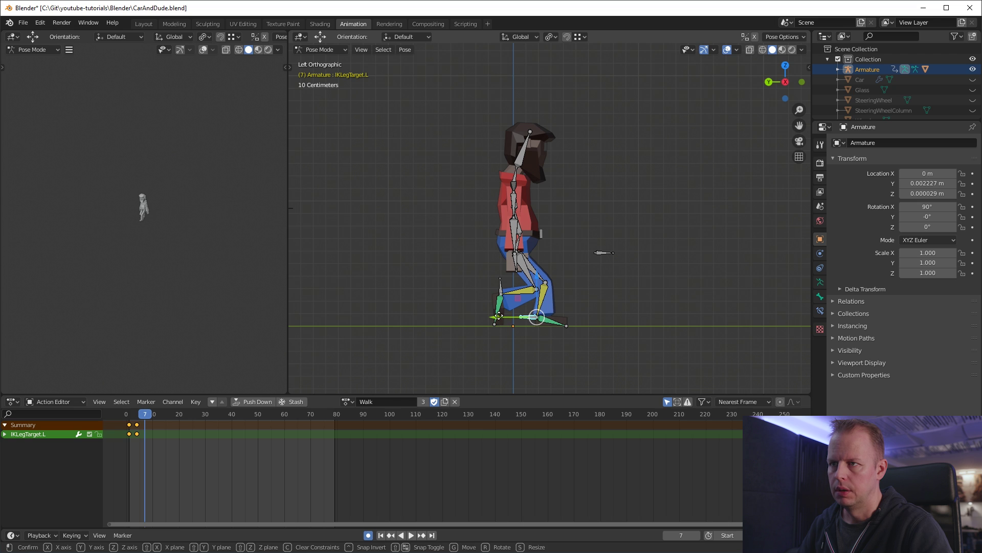
left_click(467, 321)
key("alt+Tab")
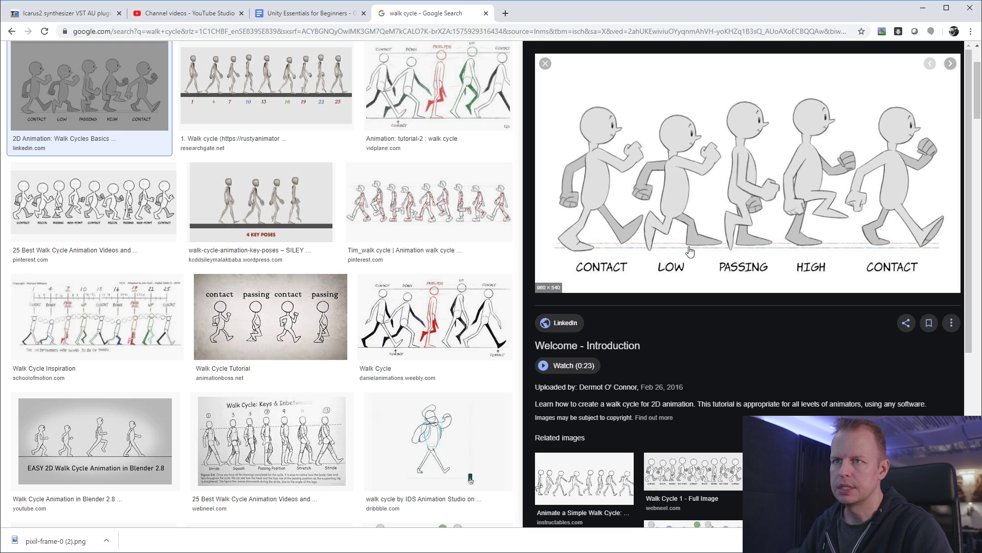
key("alt+Tab")
Readjust the Pelvis height, drag the right foot target up and back, and play
left_click(527, 250)
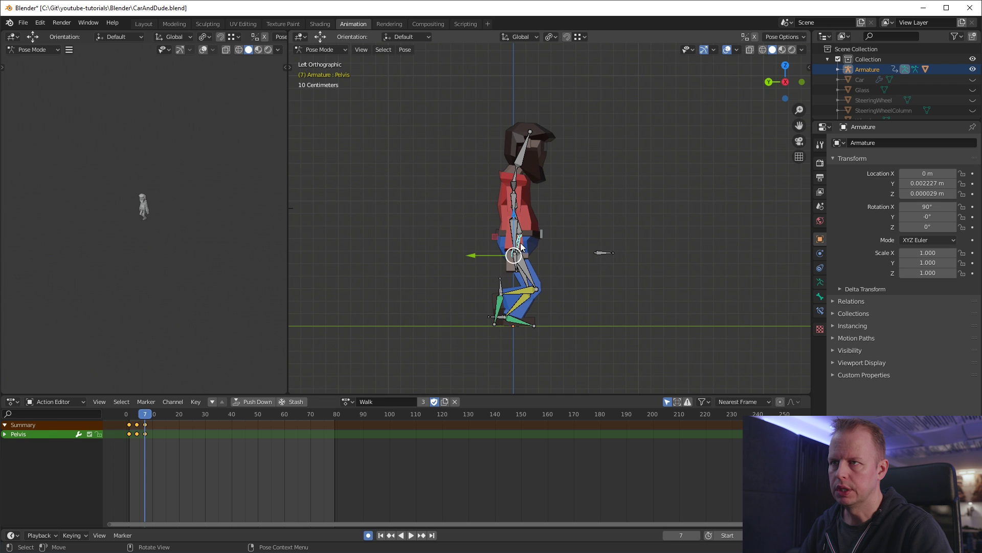
key("g")
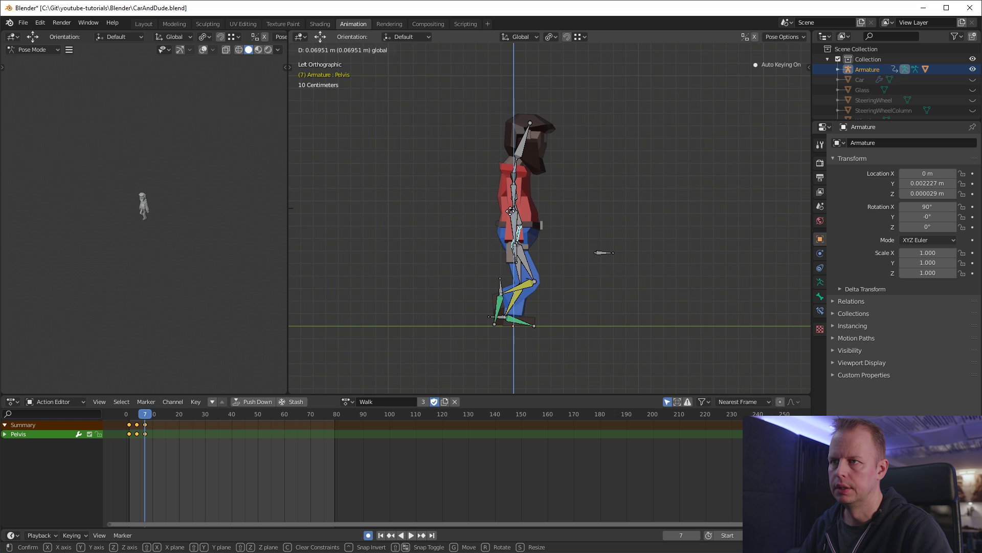
left_click(510, 212)
left_click(501, 284)
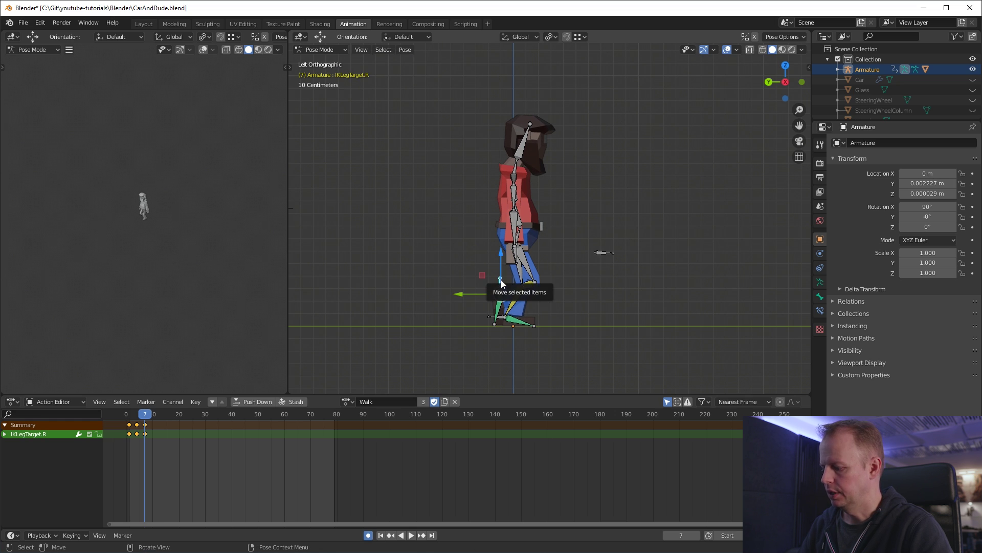
left_click_drag(501, 284, 499, 276)
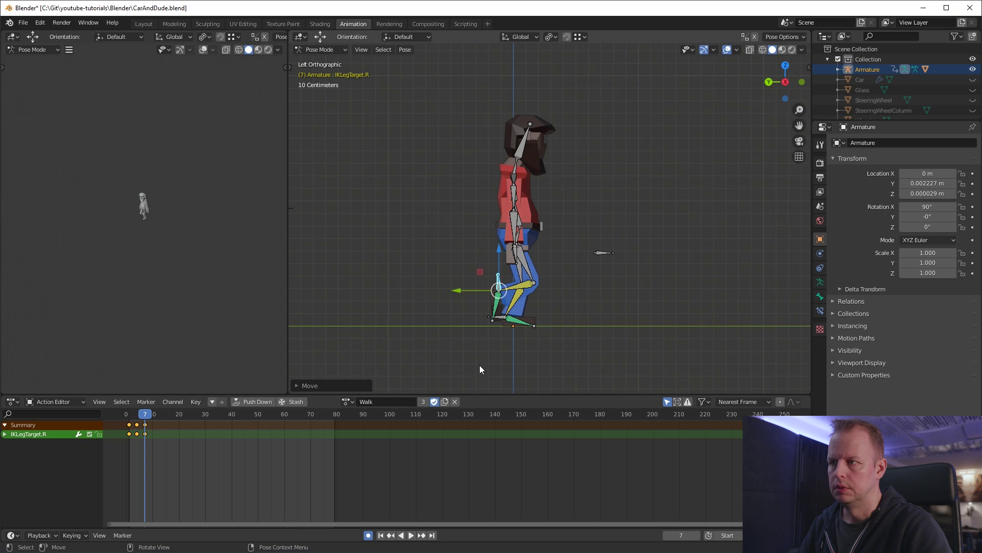
key("space")
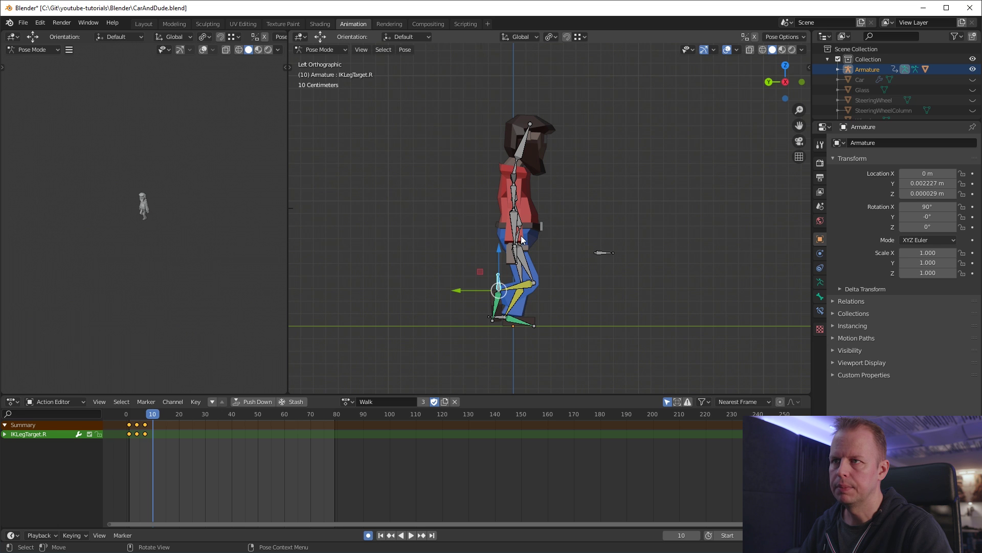
Move the Pelvis into position for frame 10
left_click(520, 238)
key("g")
left_click(516, 208)
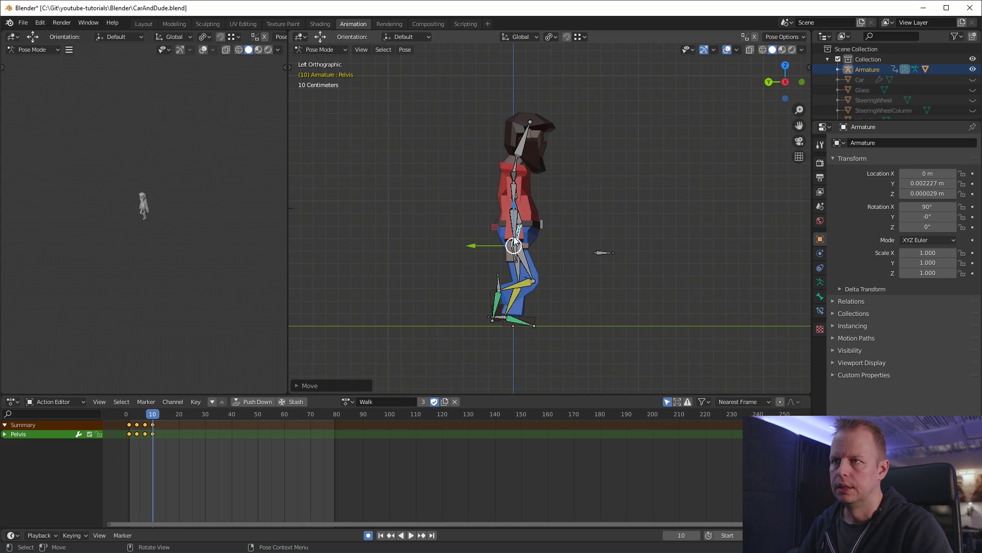
key("g")
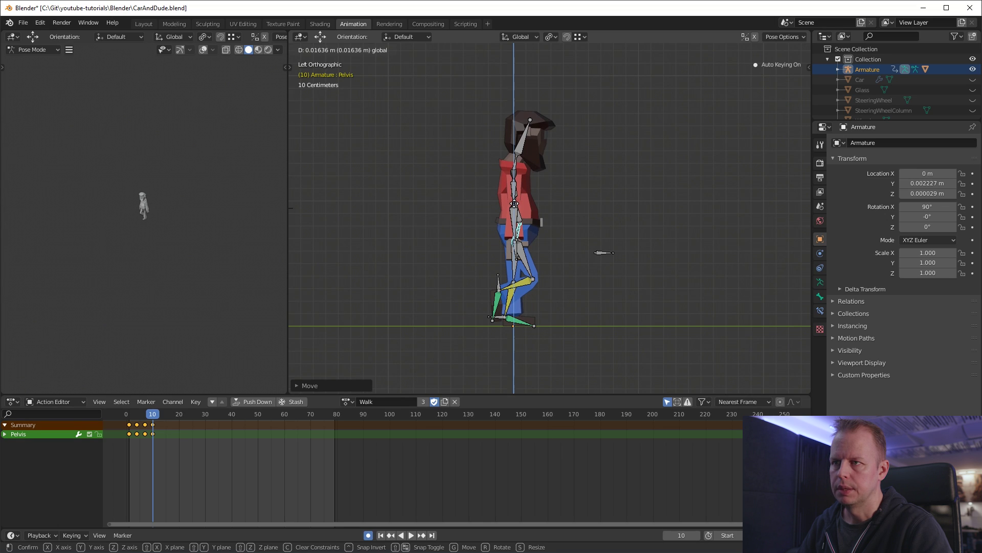
right_click(503, 305)
Rotate the left foot IK target and check the walk-cycle reference
left_click(501, 321)
key("r")
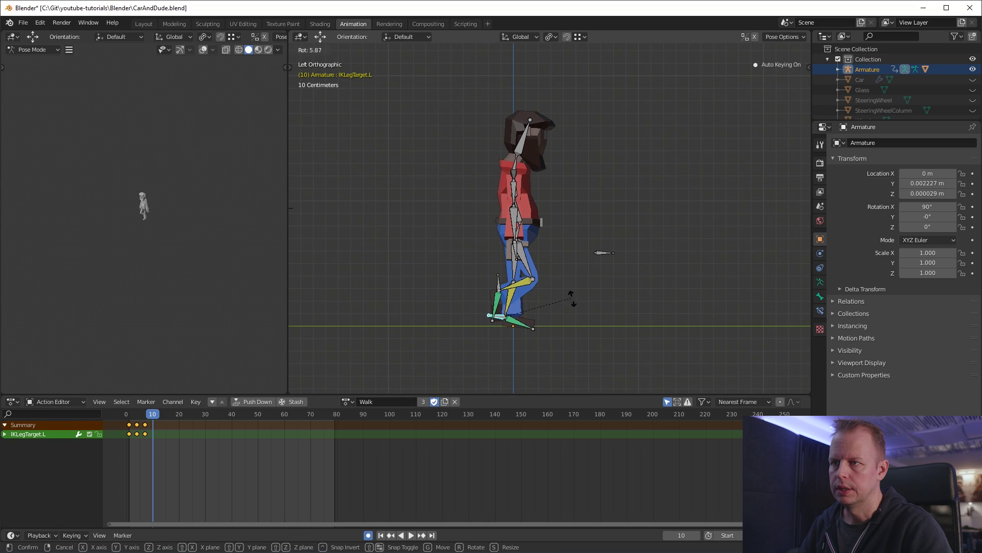
left_click(570, 316)
key("r")
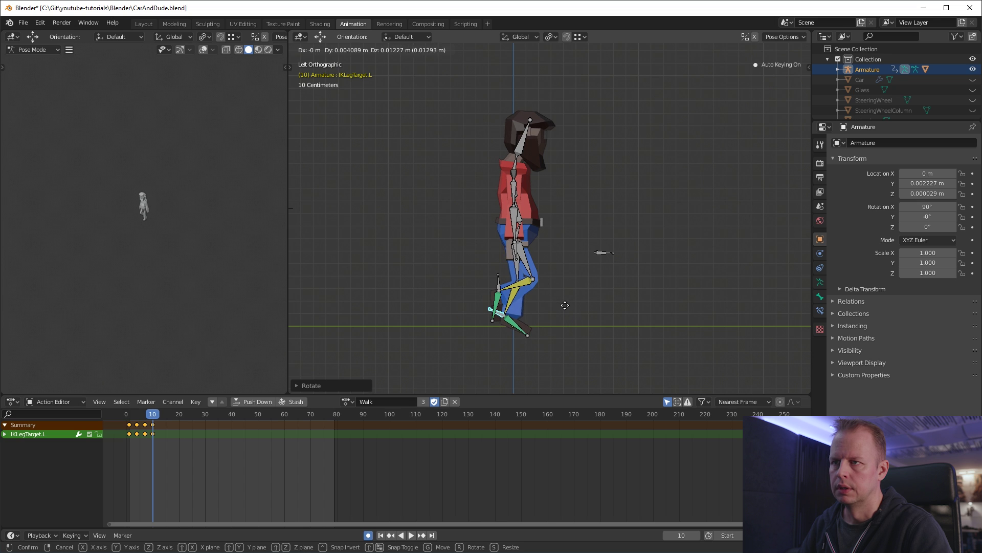
right_click(565, 307)
key("alt+Tab")
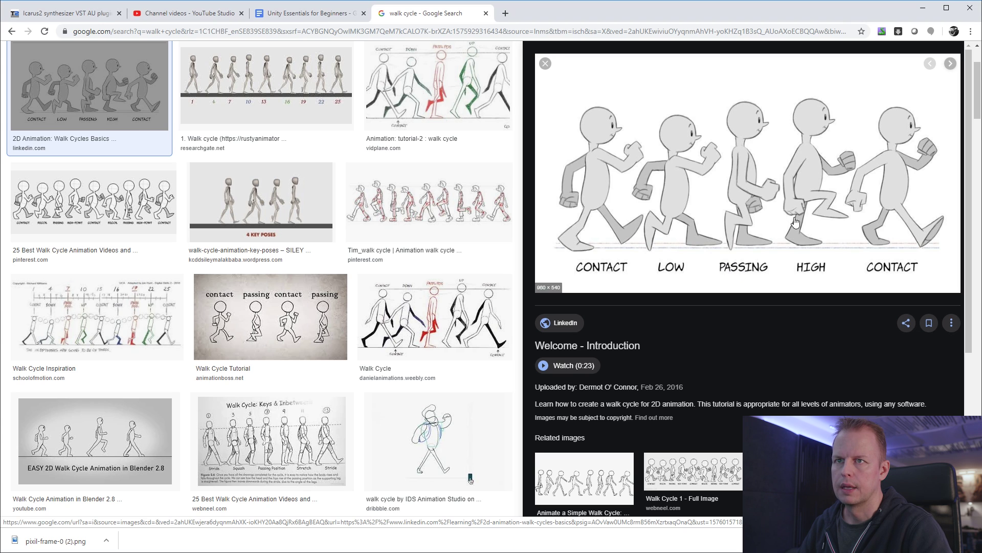
key("alt+Tab")
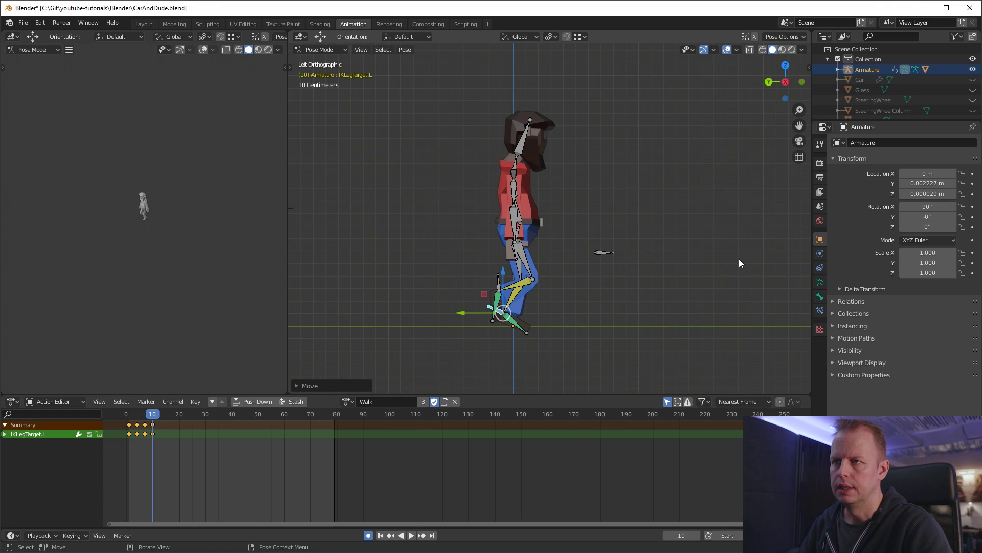
Lift and tilt the right foot IK target forward, undo the last rotation, and replay from frame 8
left_click(497, 286)
key("g")
left_click(544, 280)
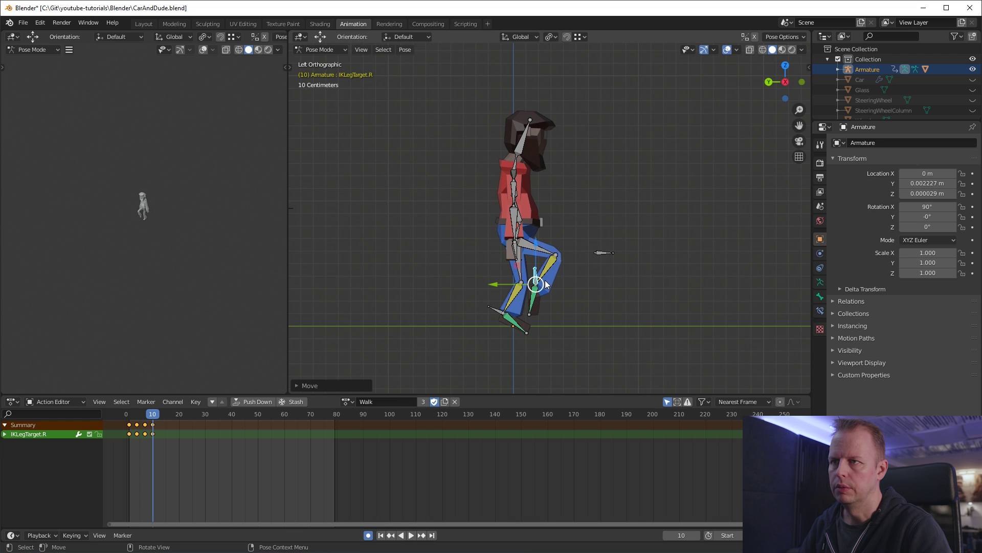
key("r")
left_click(588, 139)
key("g")
left_click(617, 189)
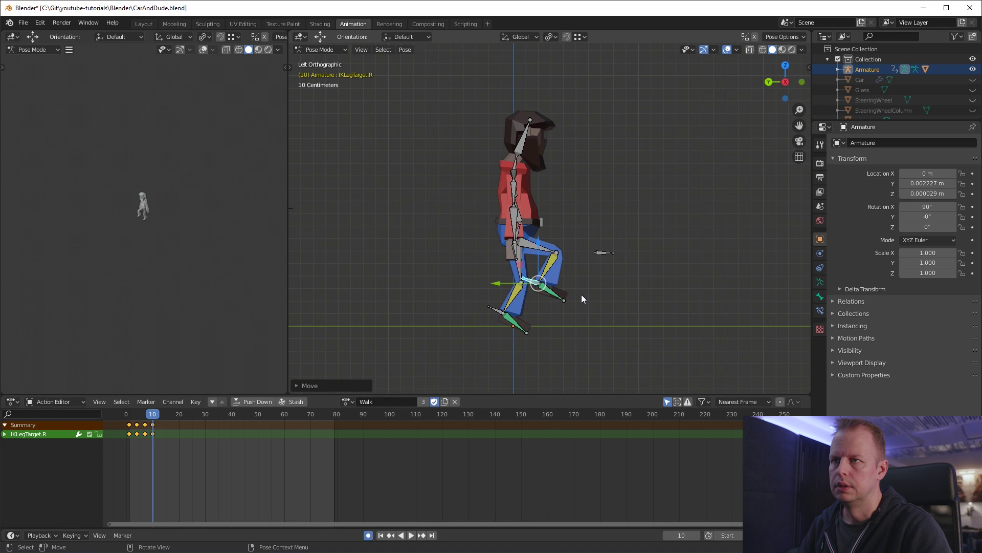
key("r")
left_click(588, 229)
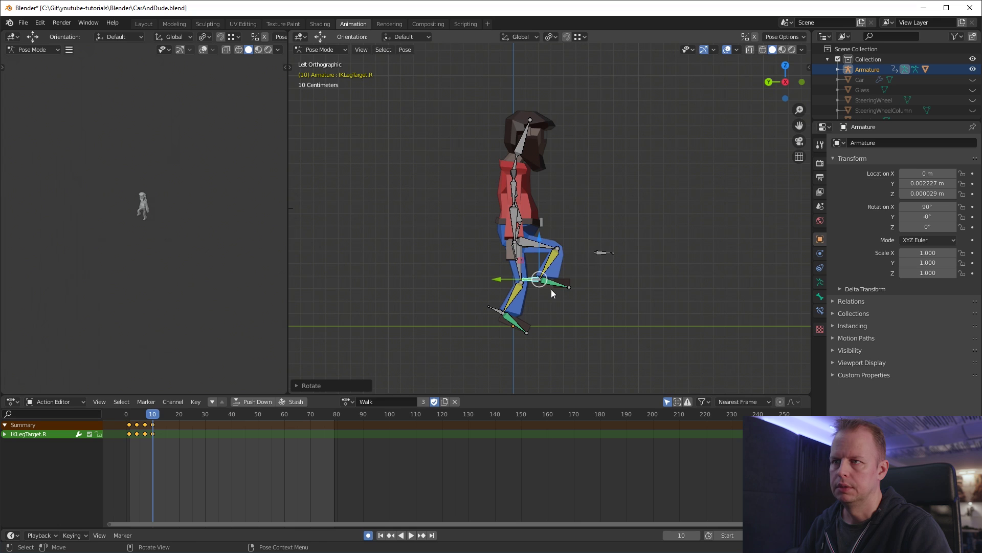
key("ctrl+z")
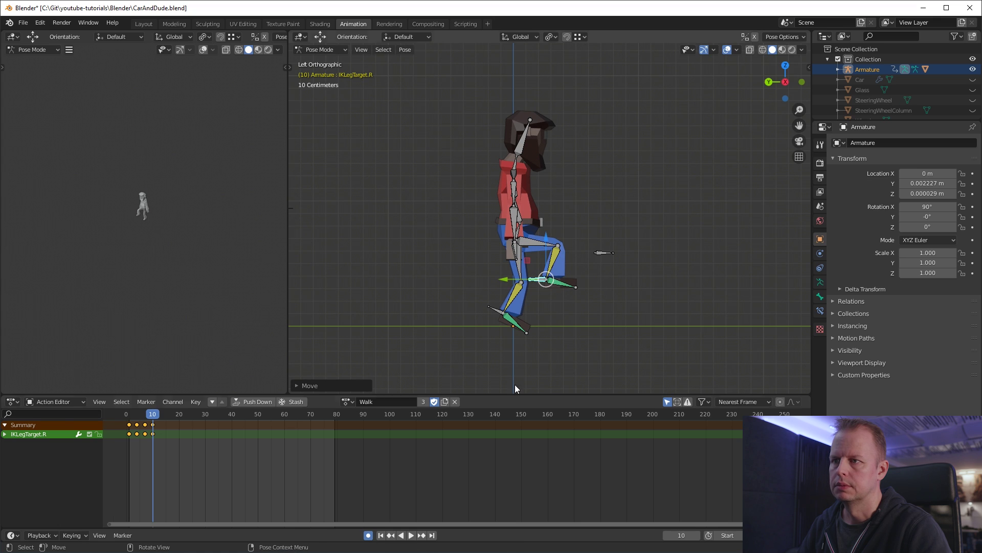
left_click(149, 414)
key("space")
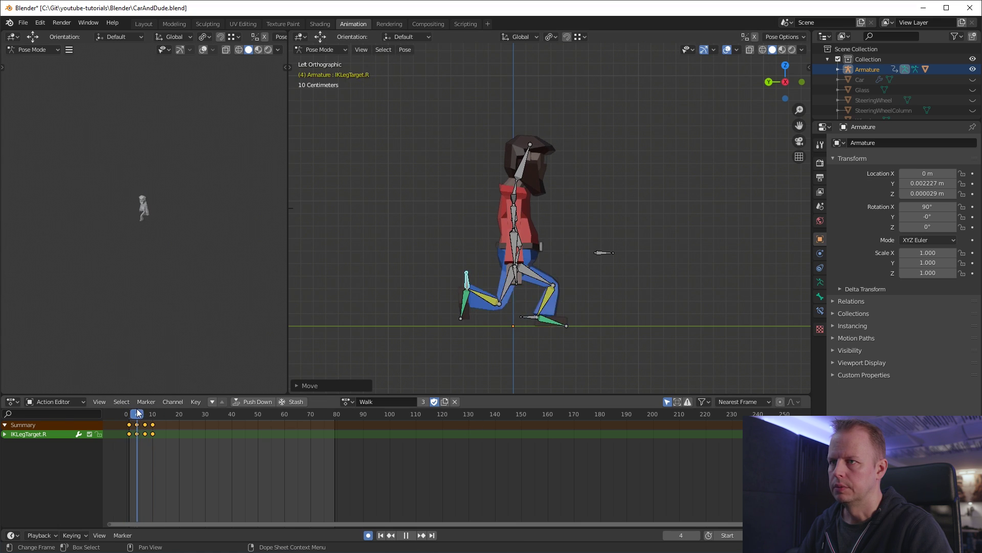
Stop the walk playback and return the timeline to frame 1
key("space")
middle_click_drag(542, 220, 596, 208)
left_click_drag(148, 421, 129, 420)
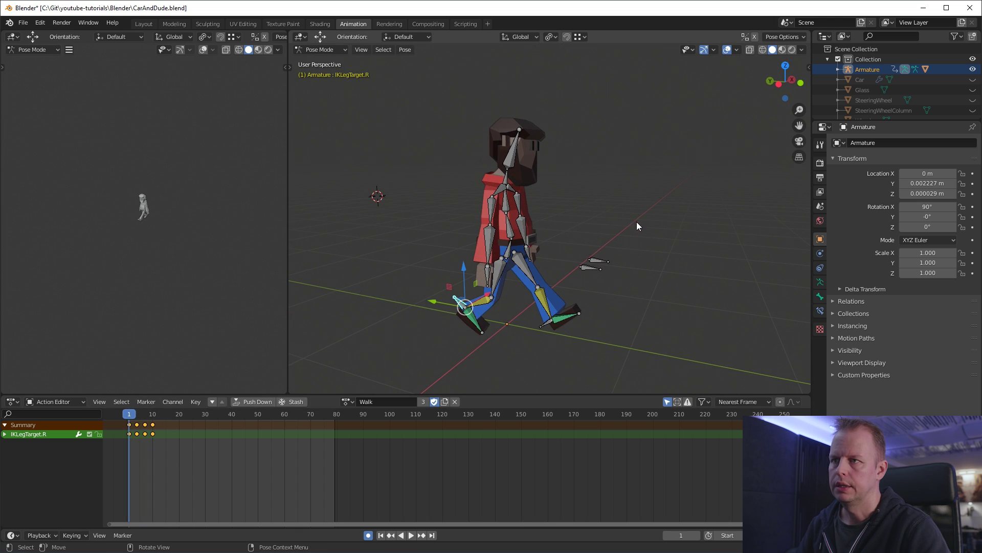
middle_click_drag(637, 222, 602, 245)
Select only the Pelvis and both foot IK target bones, viewed from the front
key("a")
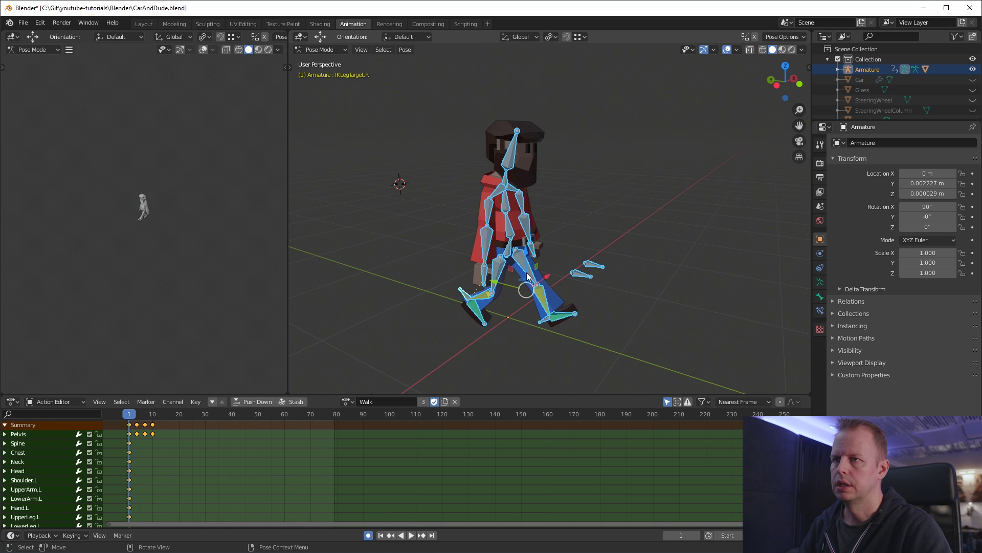
key("alt+a")
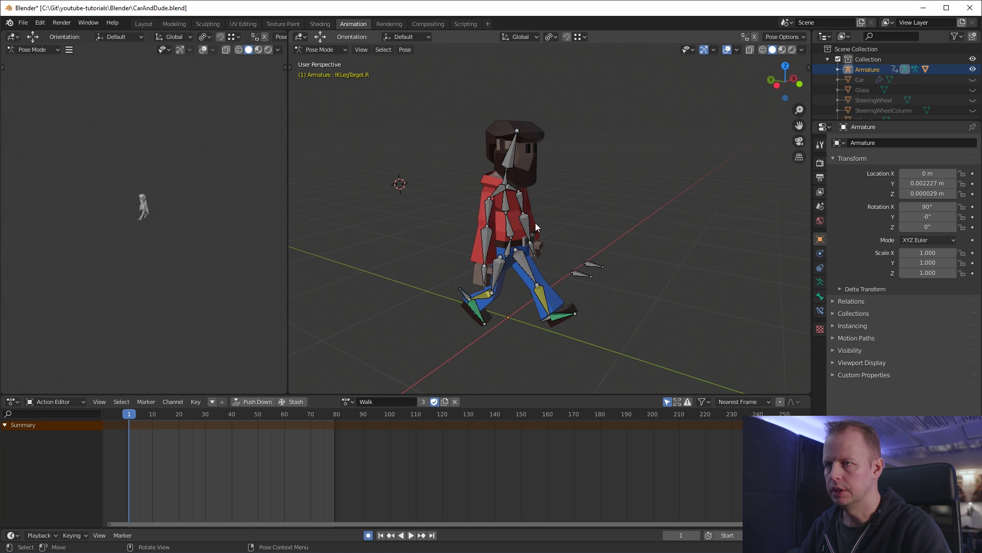
middle_click_drag(569, 315, 603, 305)
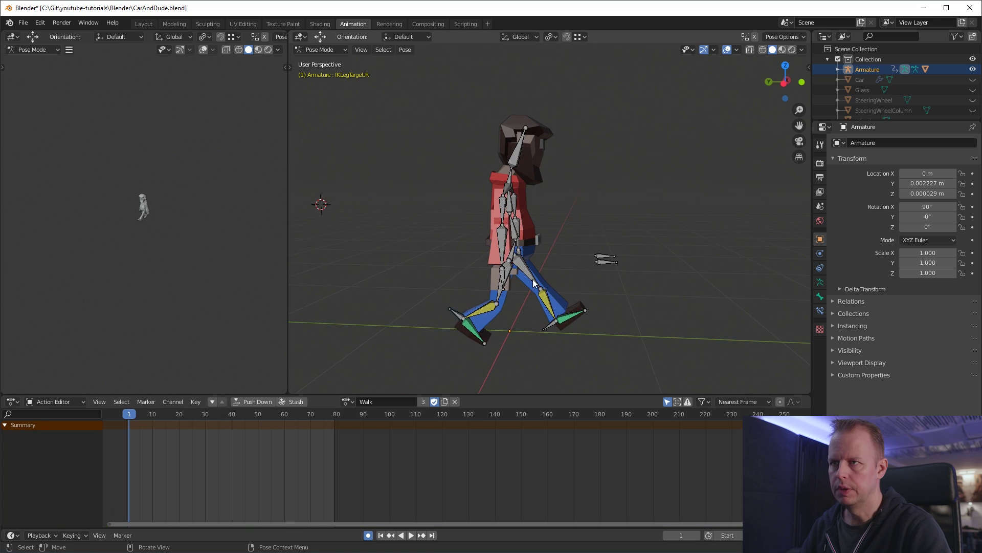
left_click(513, 256)
left_click(456, 309, "shift")
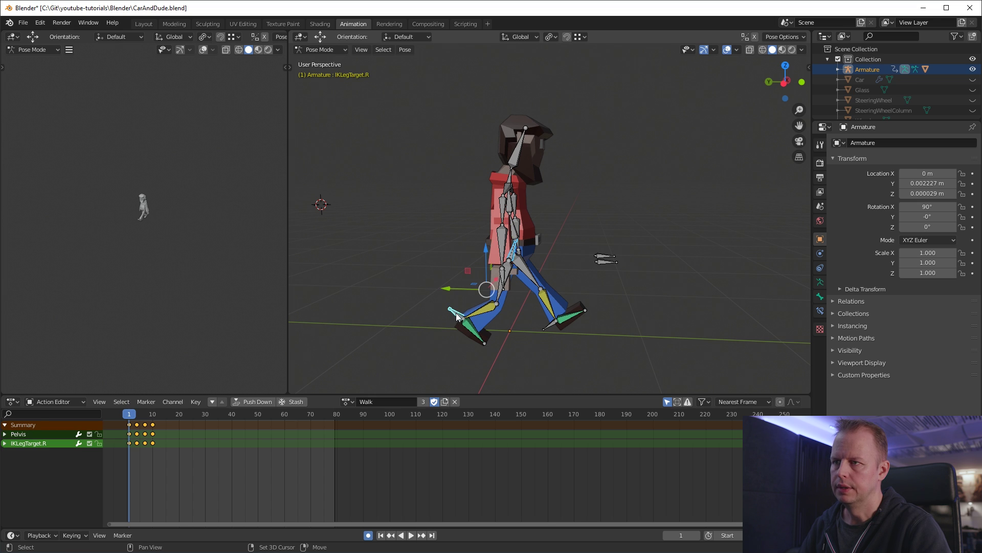
left_click(550, 326, "shift")
key("KP_1")
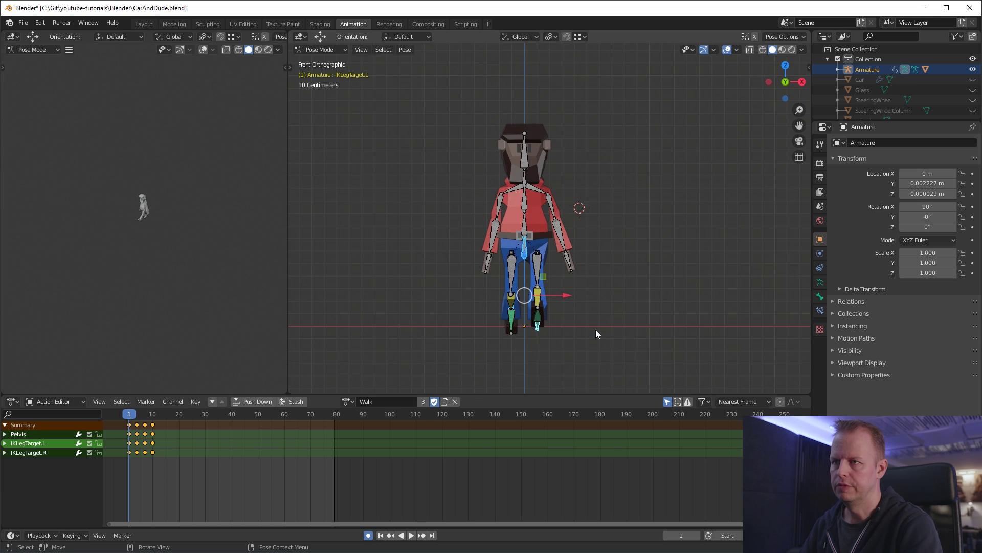
From the left side view, copy the selected bones' pose and paste it mirrored at frame 13
key("KP_3")
key("ctrl+KP_3")
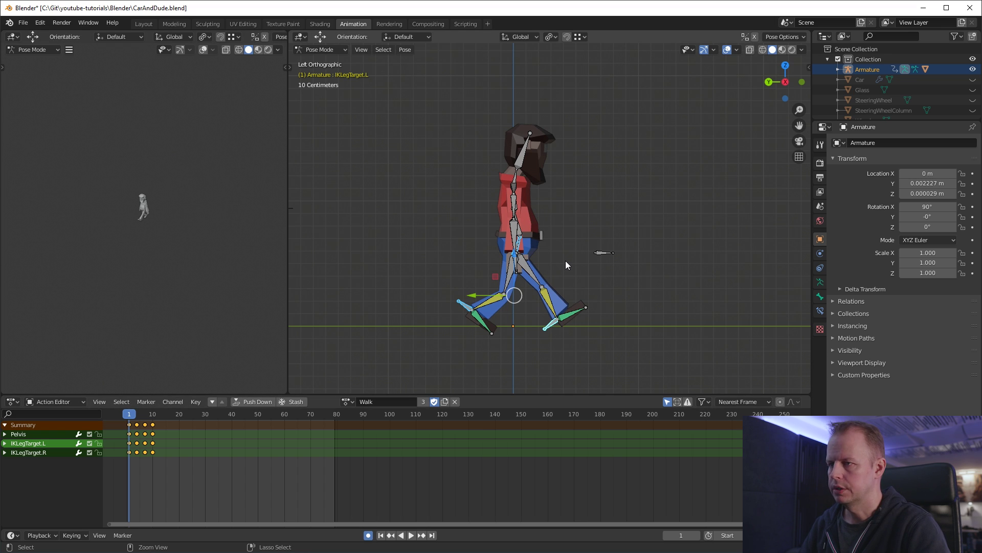
key("ctrl+c")
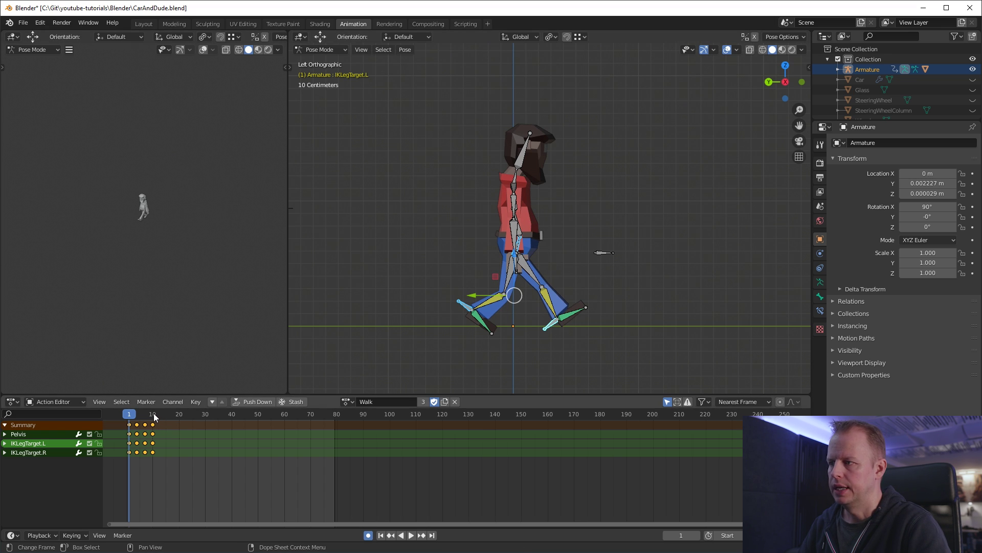
left_click_drag(154, 413, 162, 418)
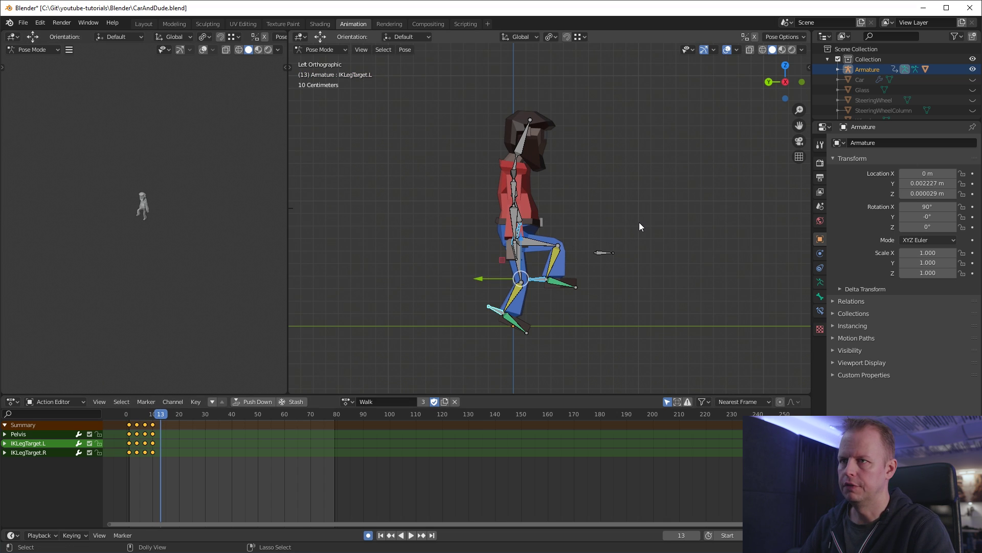
key("ctrl+shift+v")
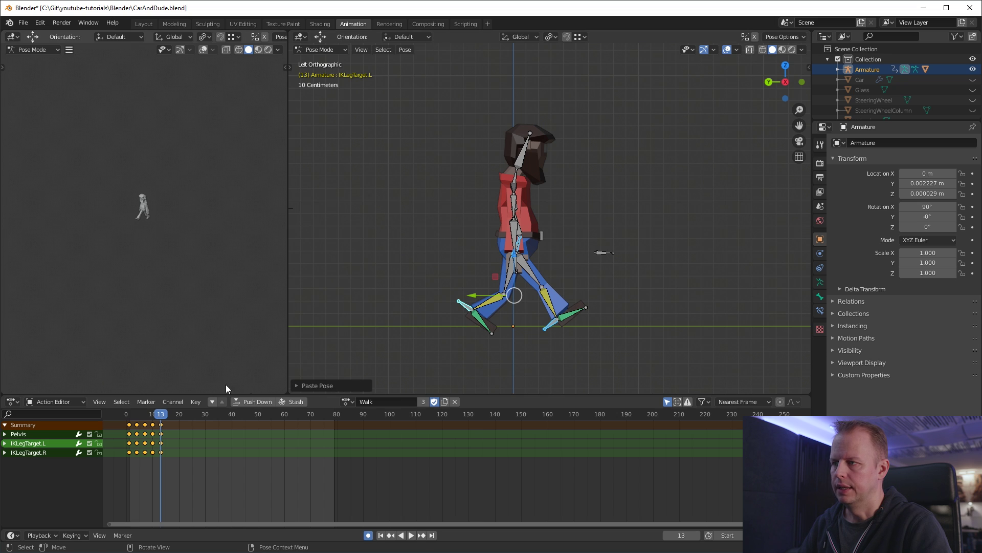
Play the cycle back from frame 1 and stop it at frame 4
left_click_drag(127, 417, 131, 417)
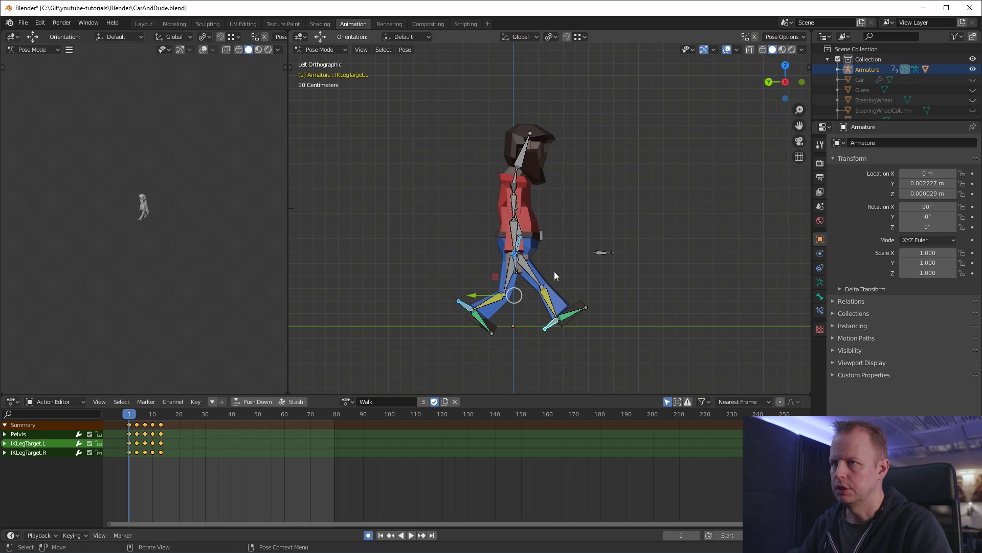
key("space")
left_click(130, 416)
key("space")
left_click(135, 418)
left_click_drag(135, 418, 129, 417)
key("space")
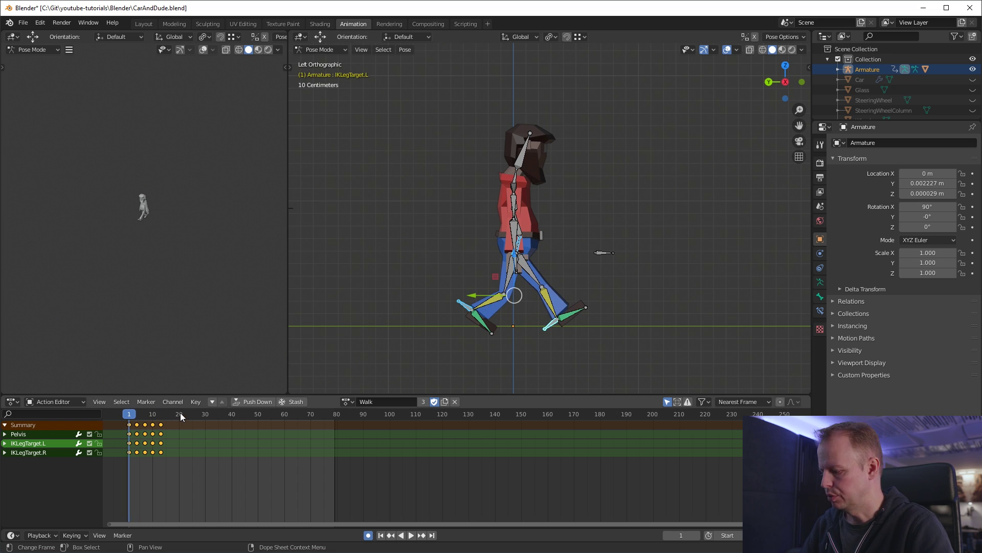
key("space")
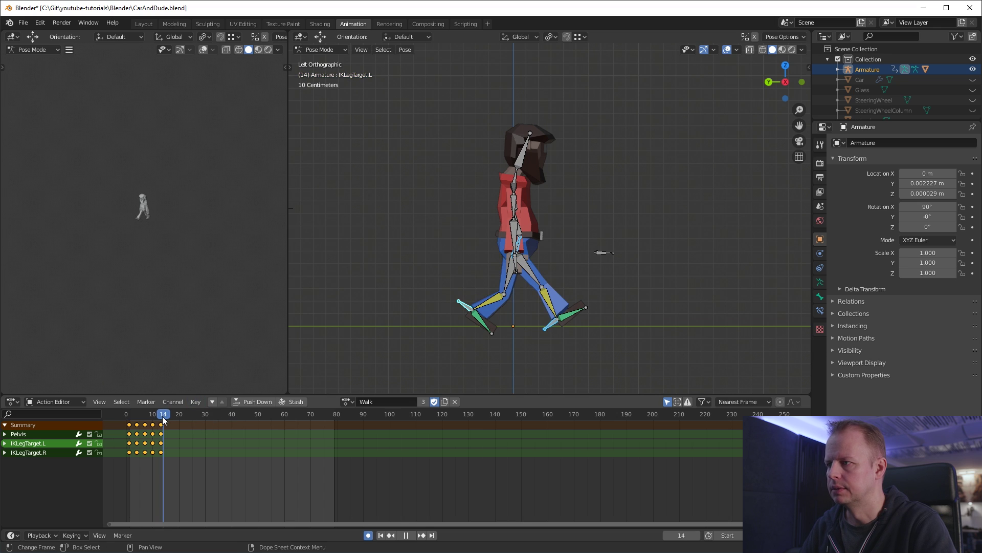
key("space")
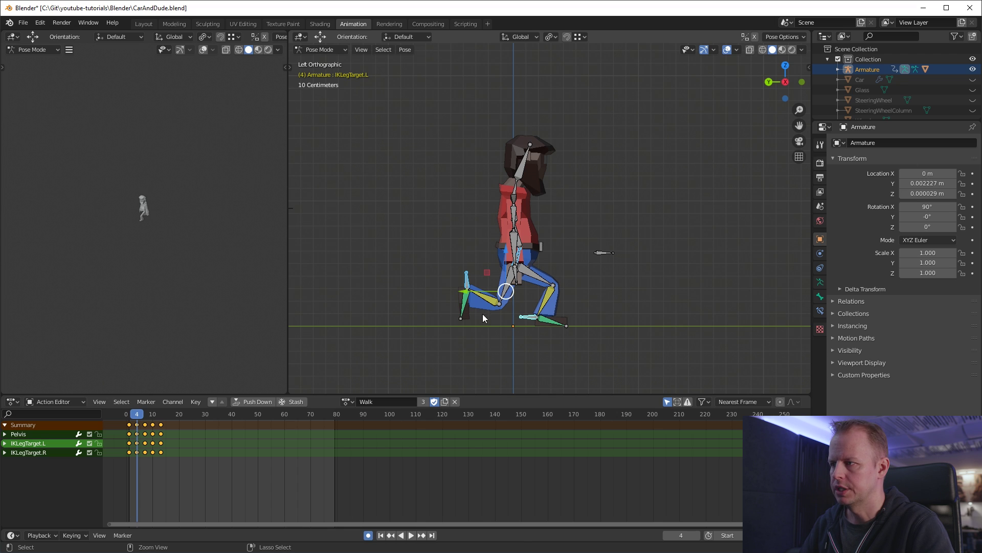
Paste mirrored copies of the frame 4, 7 and 10 poses at frames 16, 19 and 22
key("ctrl+c")
left_click_drag(165, 417, 171, 418)
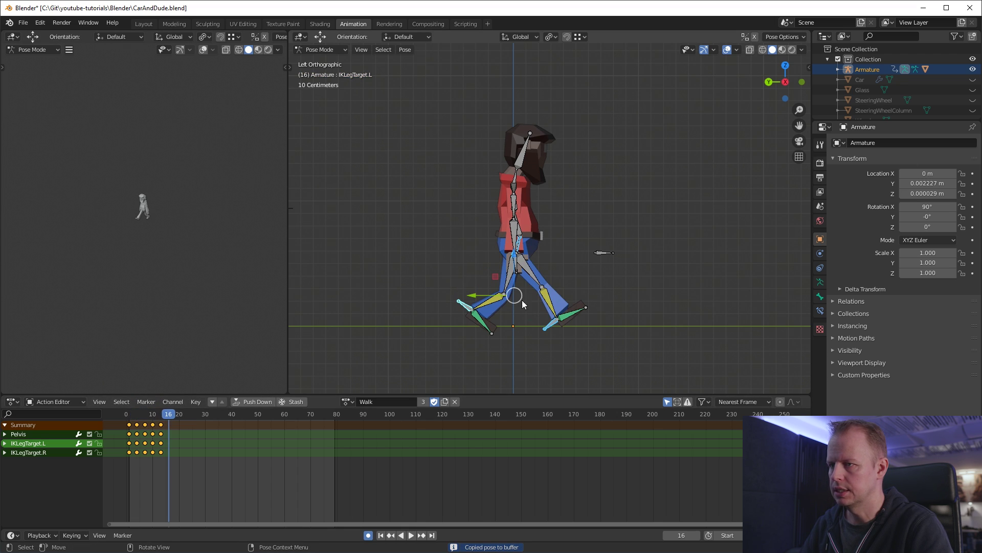
key("ctrl+shift+v")
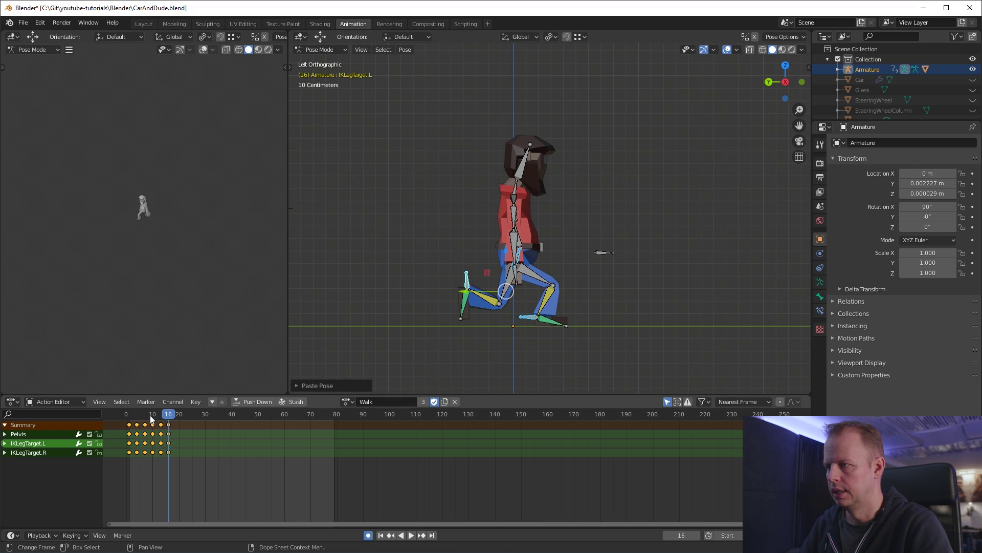
left_click_drag(148, 414, 186, 415)
key("ctrl+c")
key("ctrl+shift+v")
key("ctrl+c")
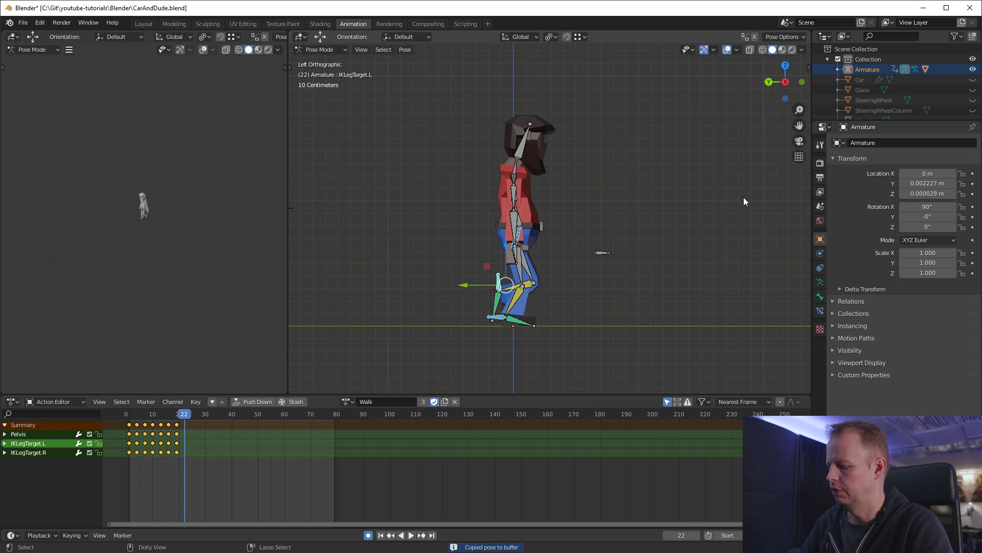
key("ctrl+shift+v")
Copy the frame-1 pose and key it at frame 25 to close the loop
left_click(130, 415)
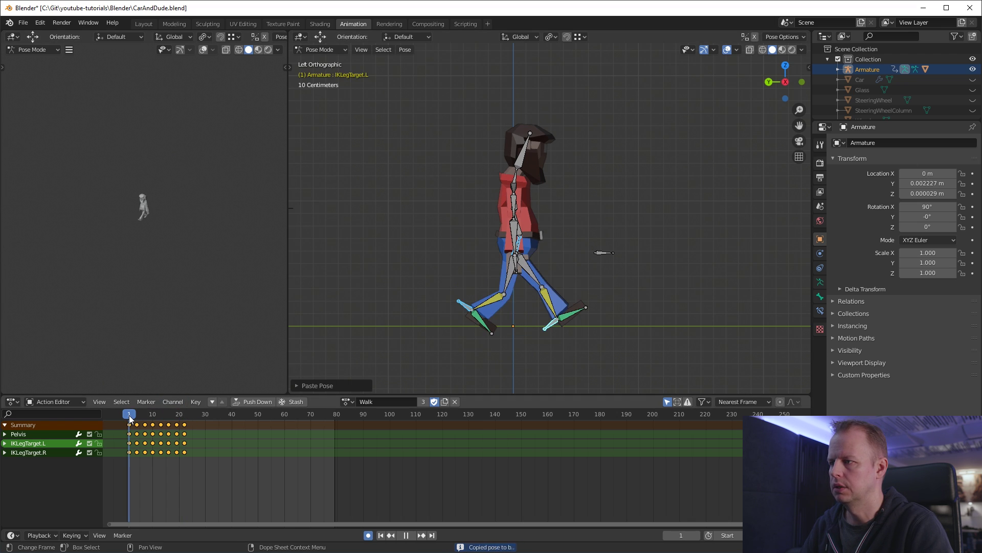
key("ctrl+c")
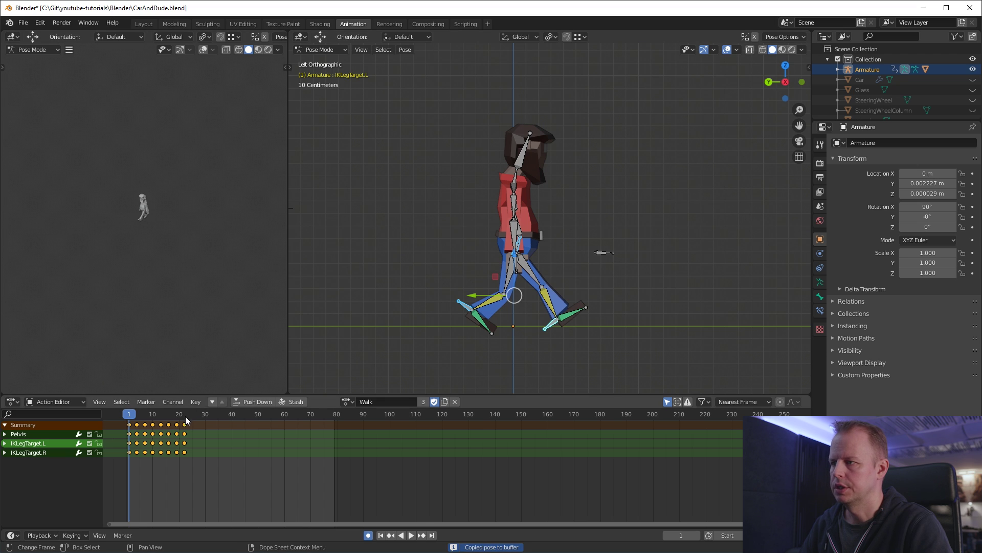
left_click_drag(188, 415, 191, 416)
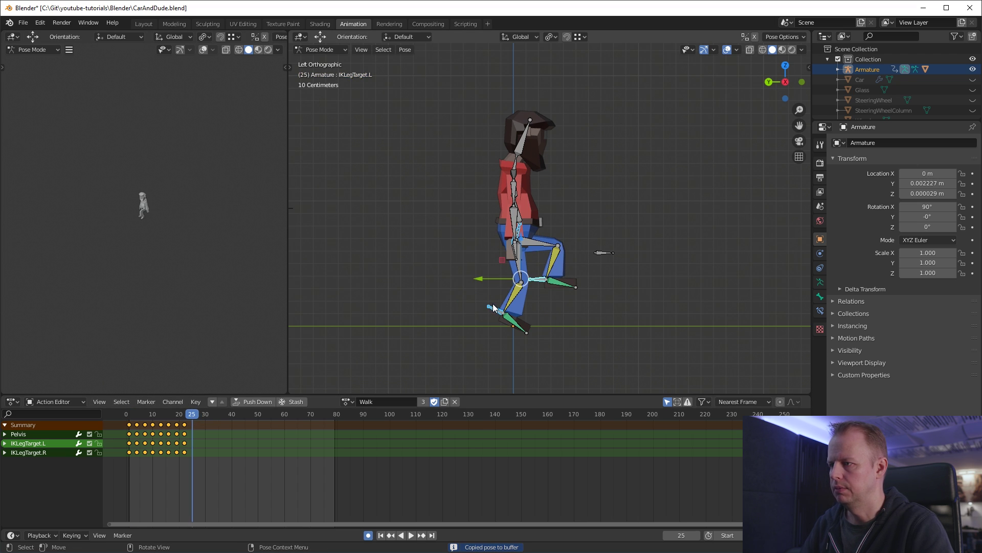
key("ctrl+shift+v")
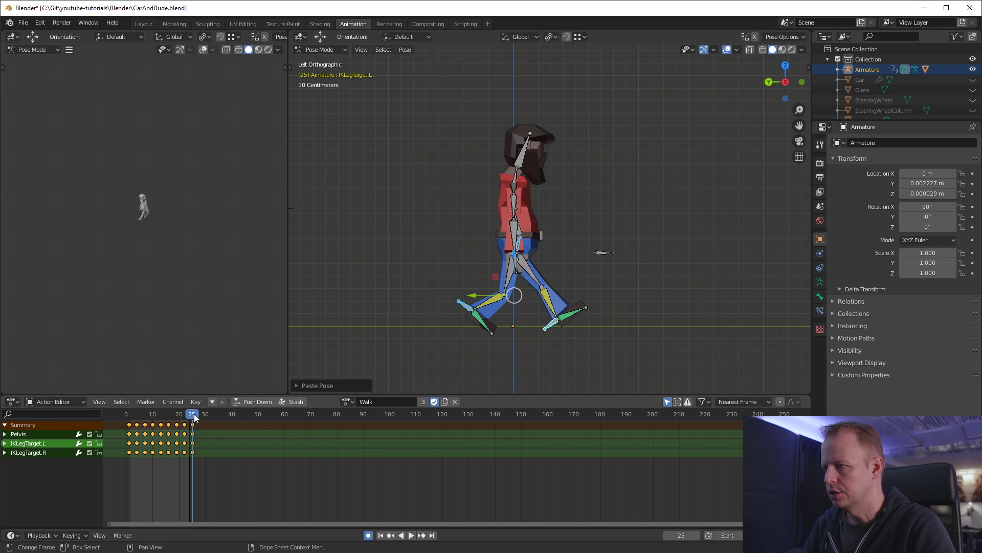
Key frame 1 again and play the cycle through frame 25 to check it
left_click(129, 415)
key("i")
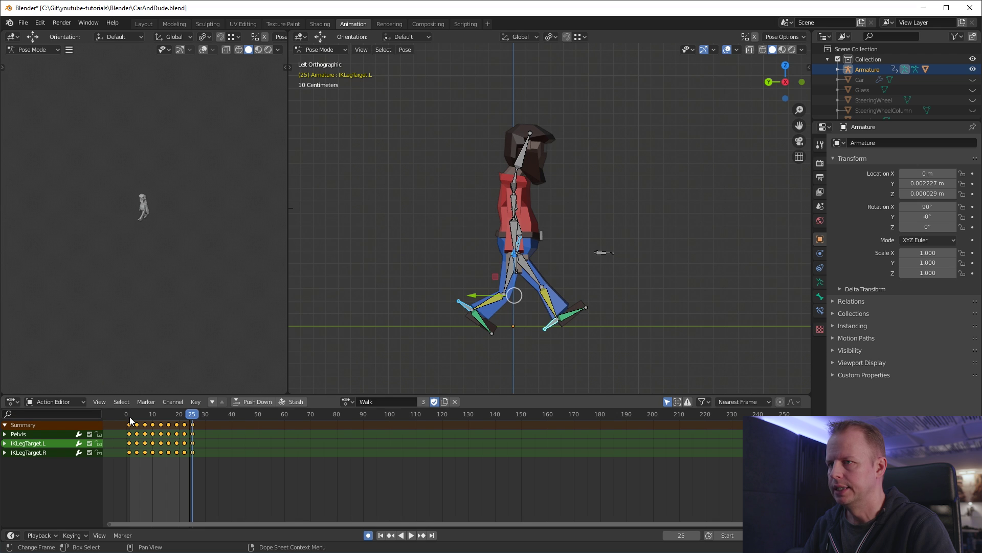
left_click(193, 415)
key("space")
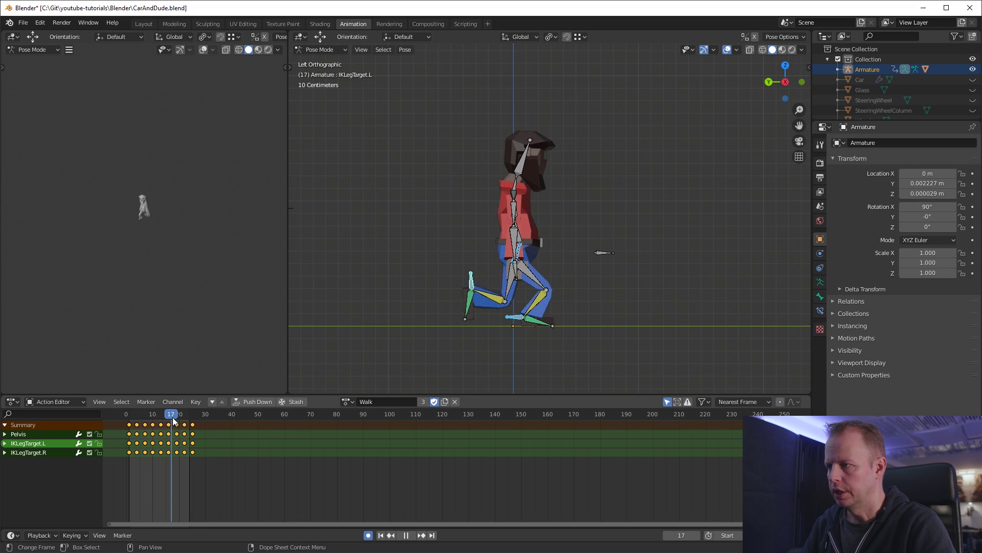
key("space")
left_click(192, 422)
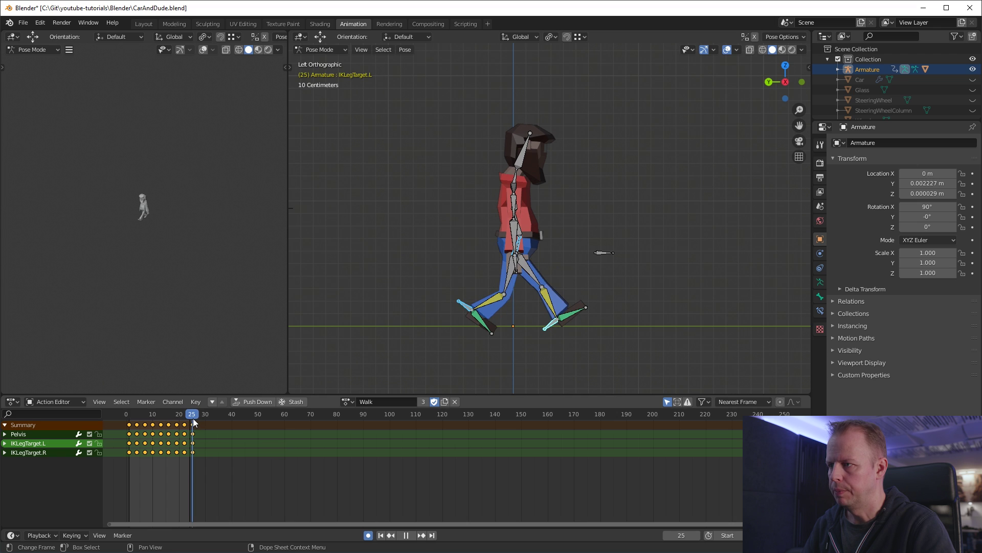
left_click(128, 417)
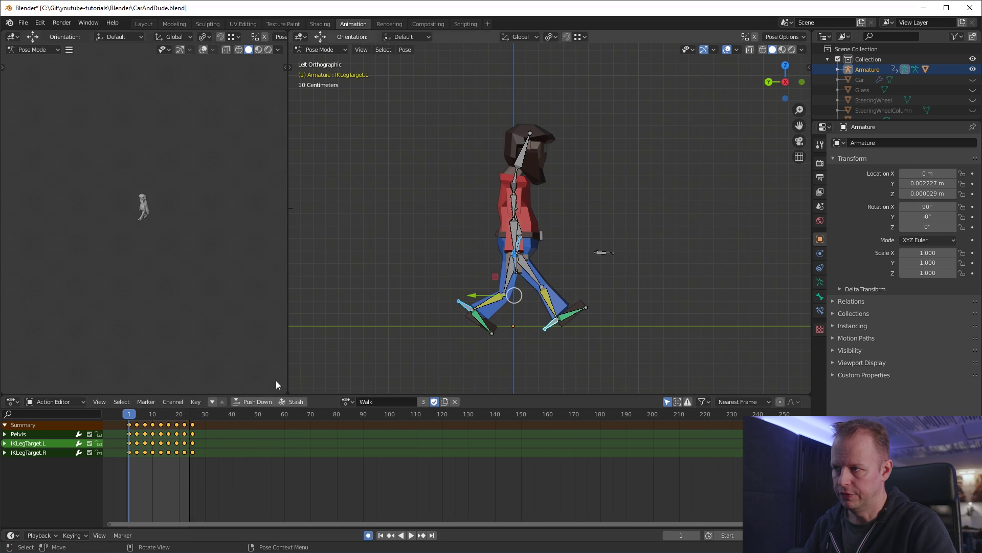
left_click(410, 535)
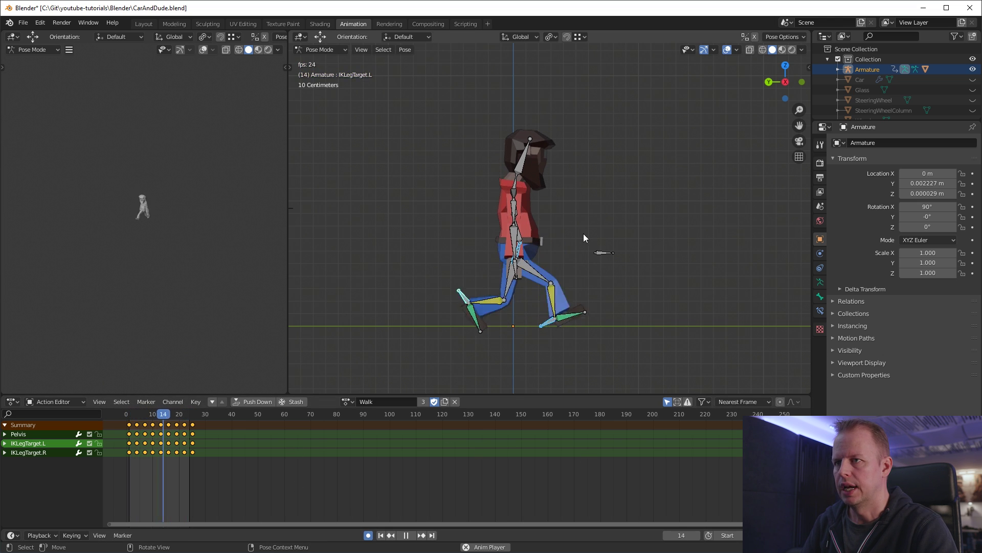
middle_click_drag(485, 235, 636, 235)
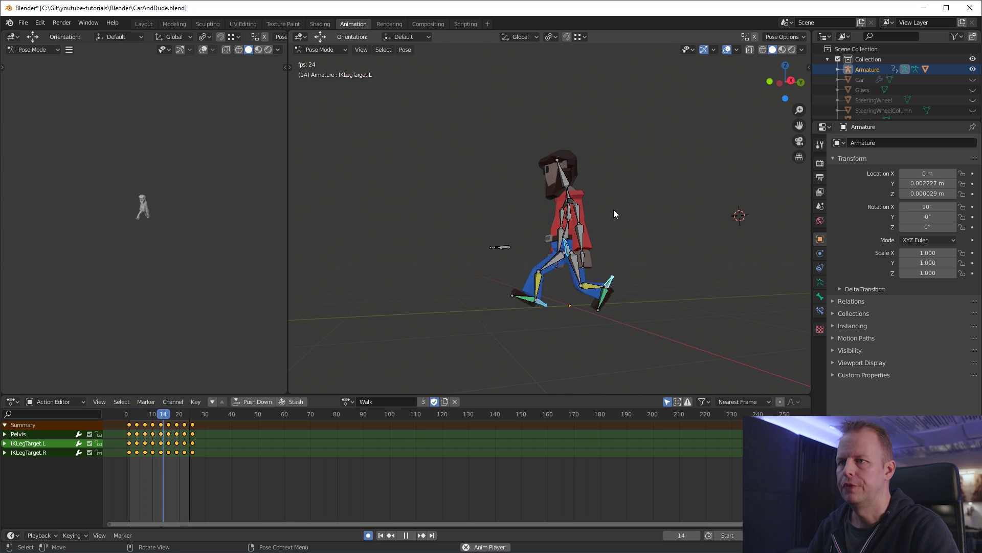
left_click(406, 535)
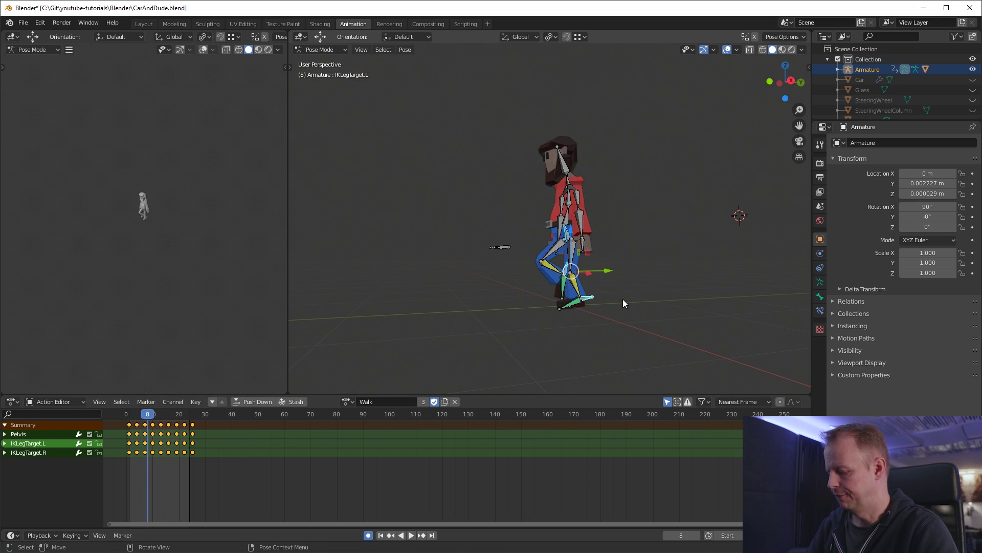
middle_click_drag(450, 233, 612, 261)
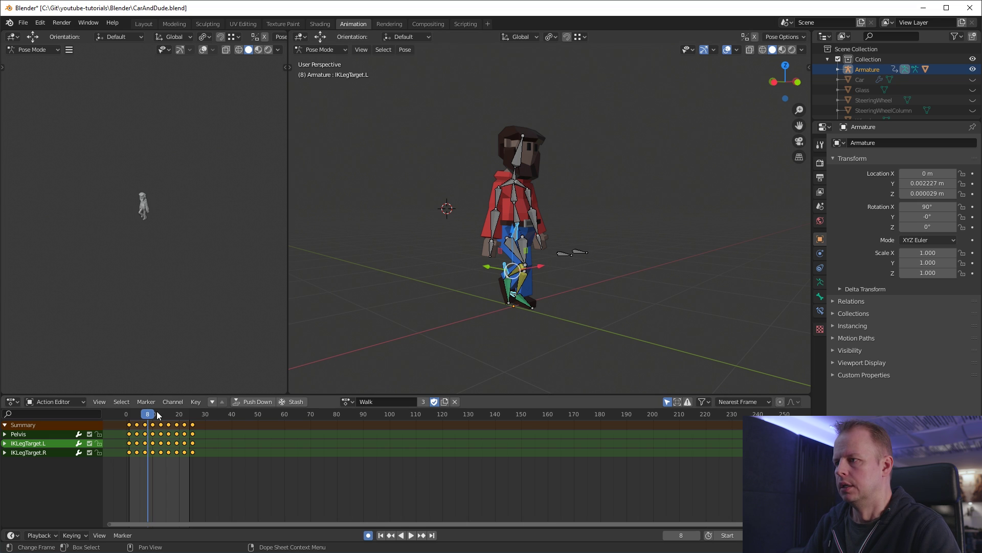
key("space")
key("alt+Tab")
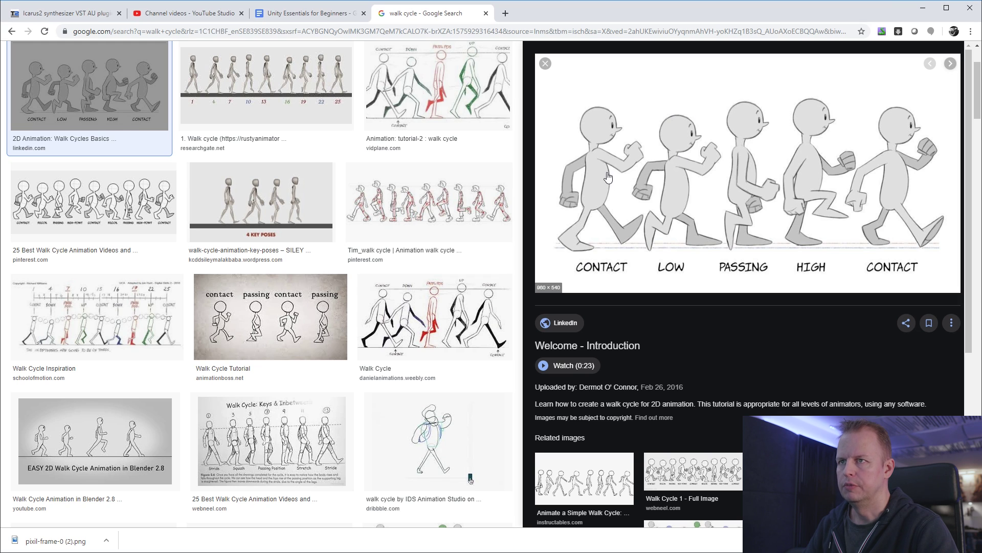
key("alt+Tab")
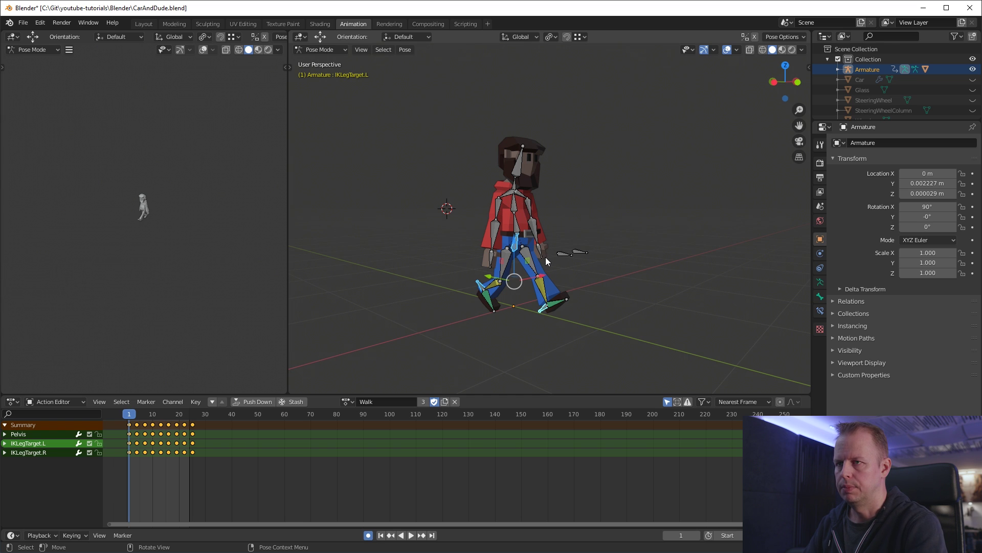
In side view, rotate the right upper arm and forearm into a forward swing
key("ctrl+KP_3")
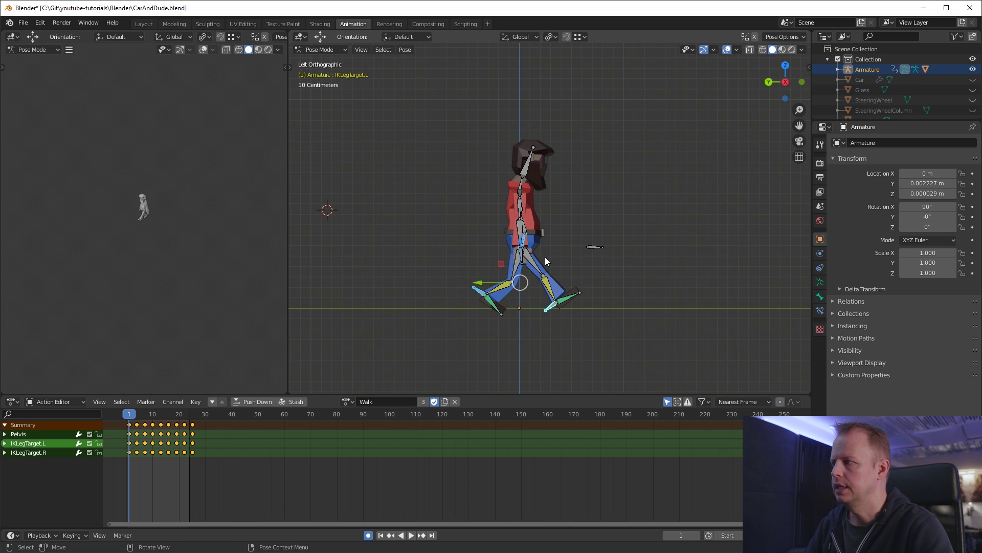
left_click(521, 207)
key("r")
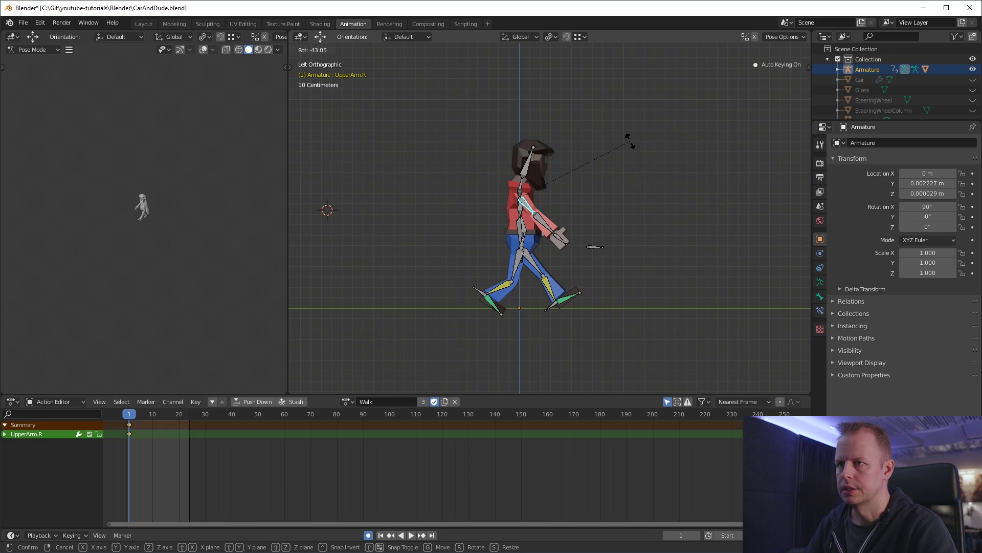
left_click(629, 130)
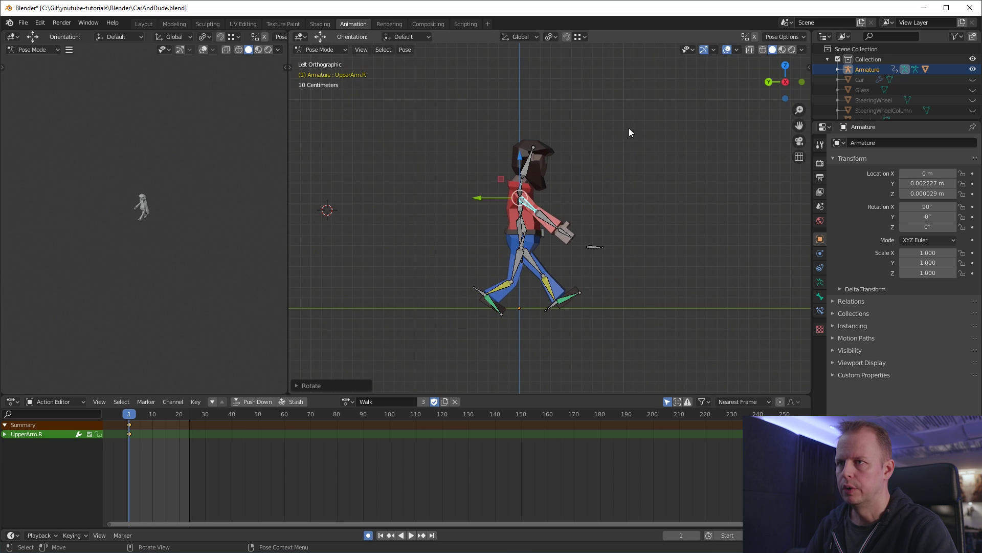
left_click(551, 220)
key("r")
key("Escape")
key("r")
left_click(597, 159)
Try rotating the left upper arm, undo it, and consult the walk-cycle reference images
scroll(532, 219, "up", 4)
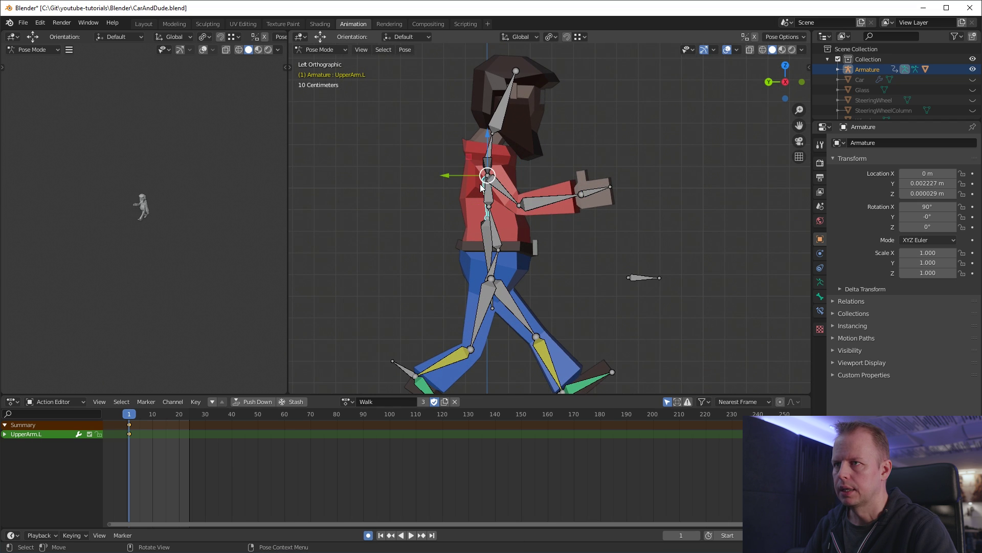
key("r")
left_click(427, 202)
key("ctrl+z")
key("alt+Tab")
key("alt+Tab")
scroll(680, 211, "down", 2)
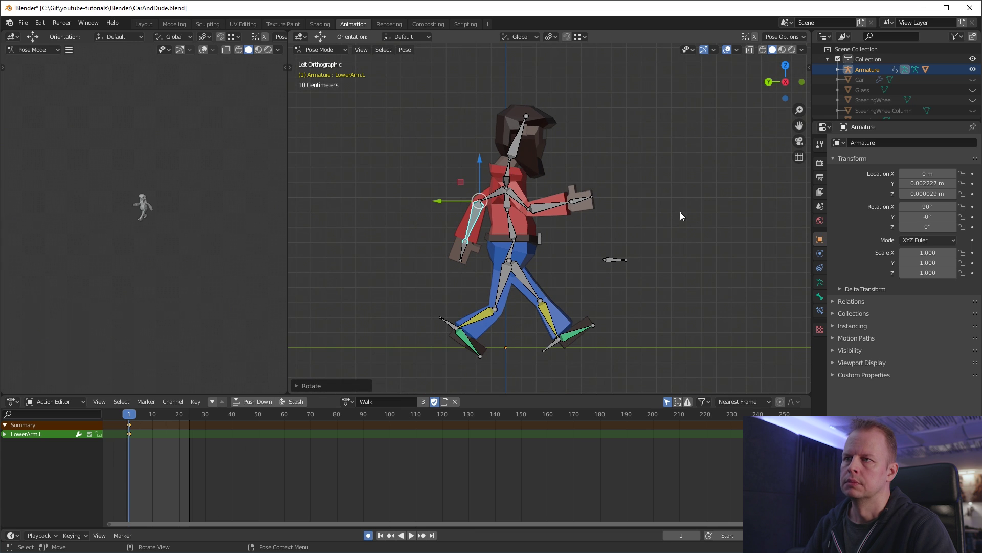
Select all four arm bones and copy their pose with Ctrl+C
left_click(496, 198, "shift")
left_click(518, 201, "shift")
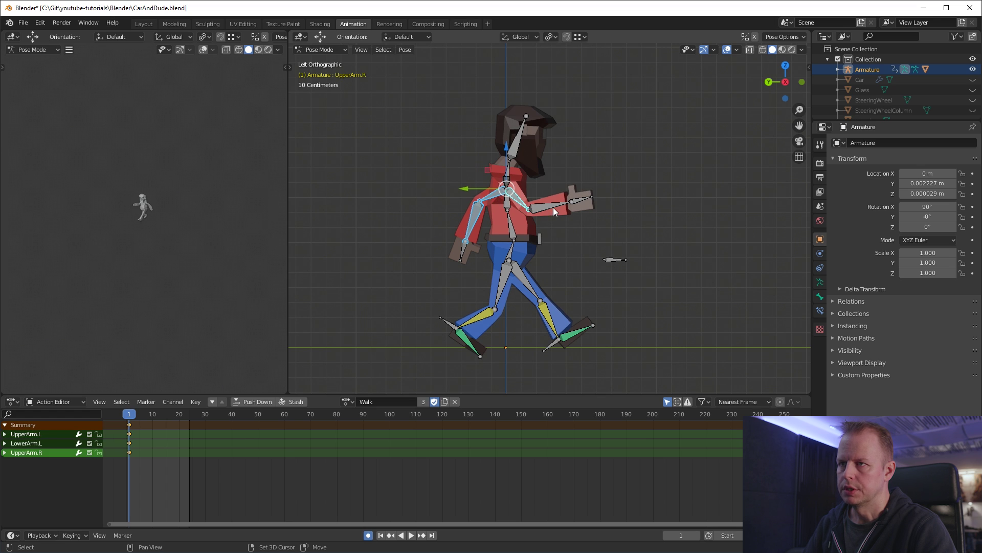
left_click(553, 206, "shift")
key("ctrl+c")
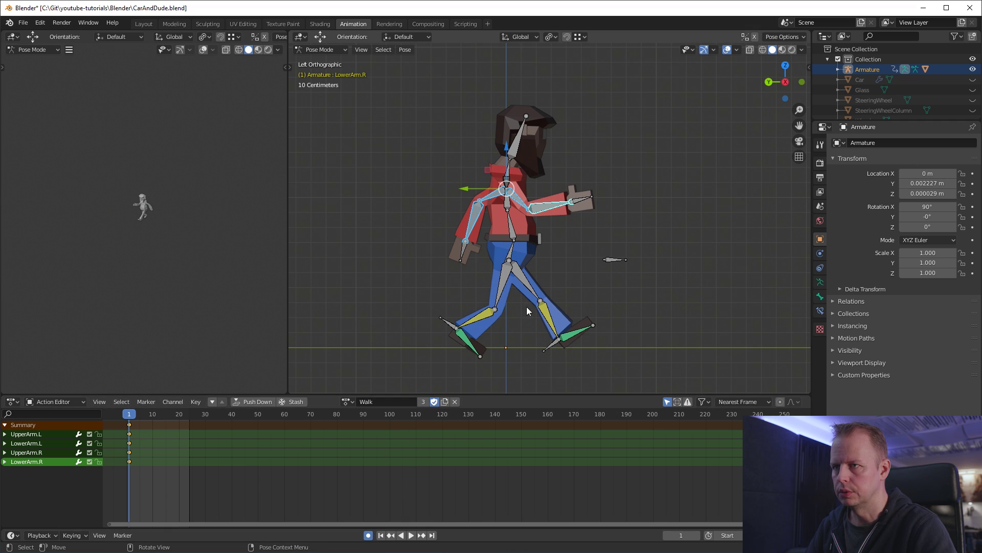
Select the Pelvis and play the walk cycle from frame 1 to review its keys
left_click(510, 250)
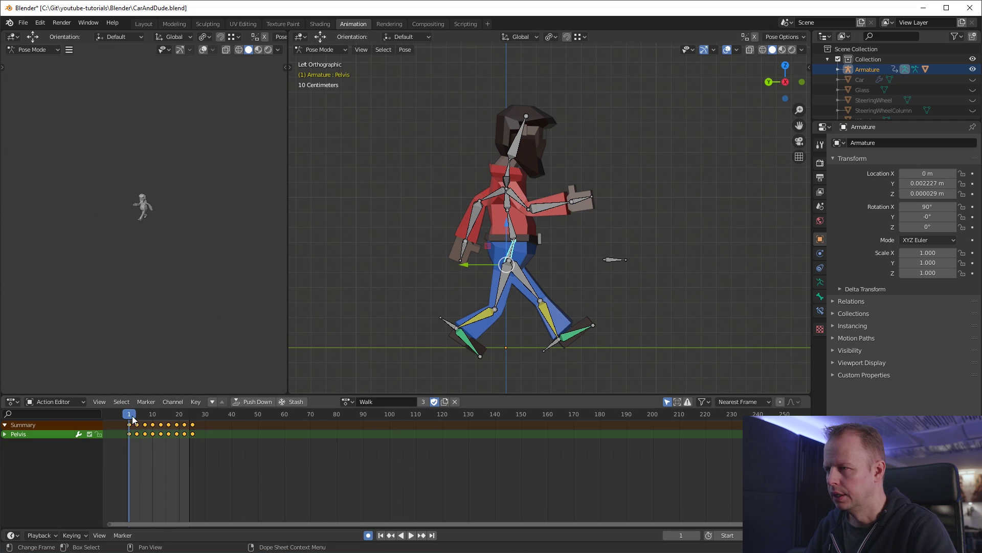
key("space")
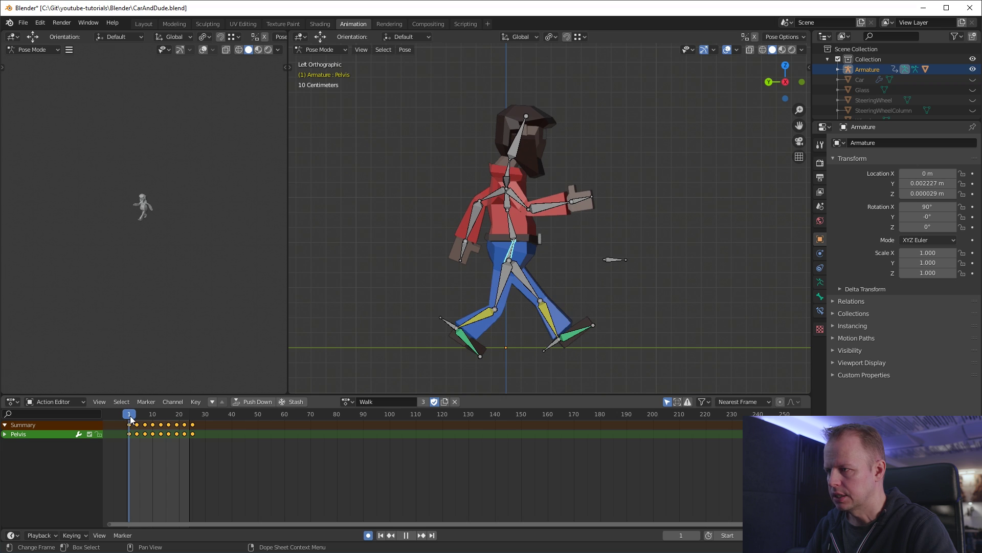
left_click_drag(130, 415, 159, 416)
key("space")
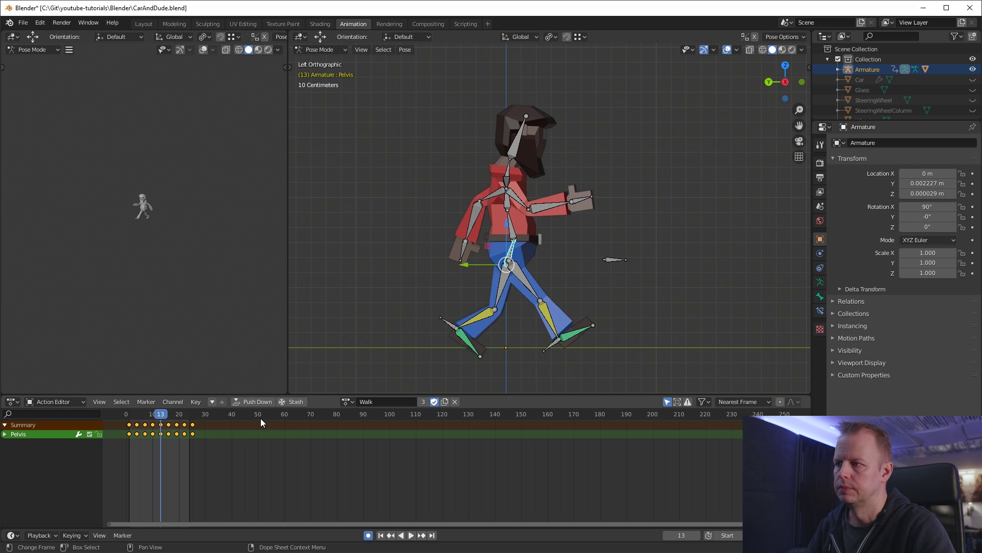
left_click(128, 415)
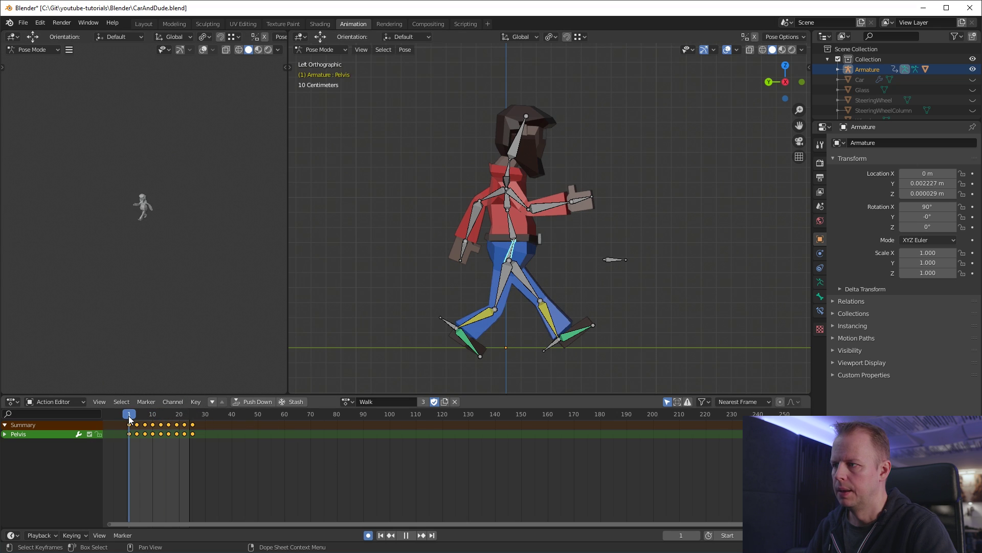
key("space")
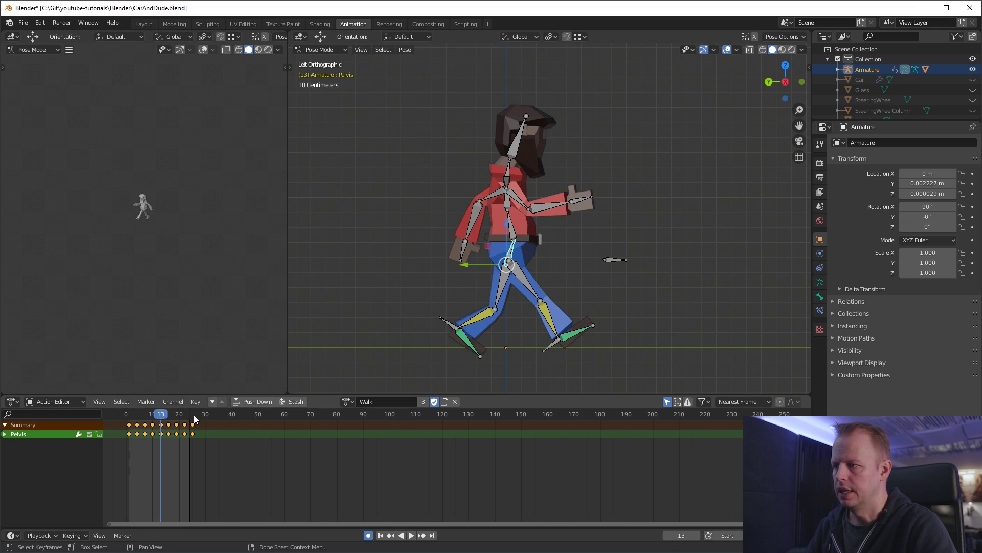
key("space")
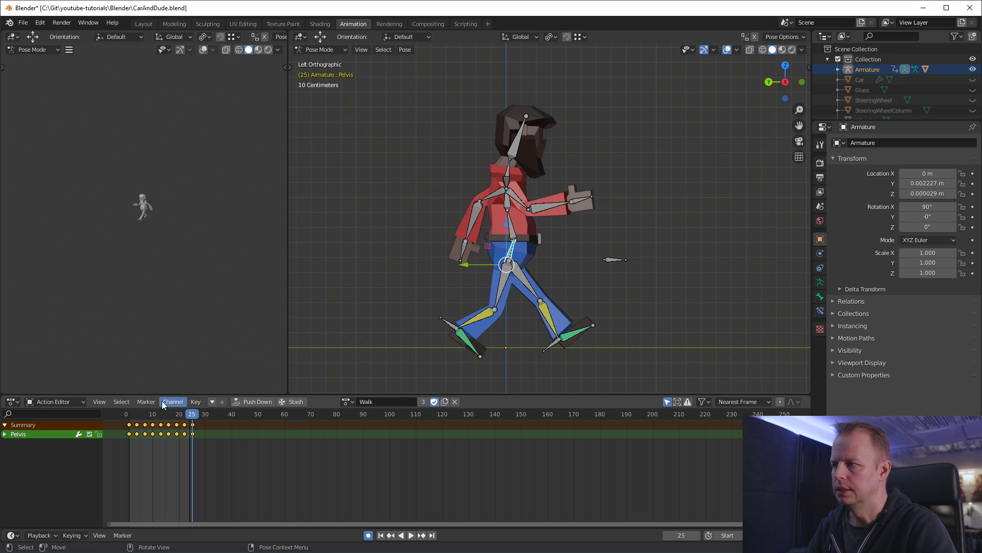
Select both arms' bones, copy their frame-1 pose and paste it mirrored at frame 13
left_click(484, 207)
key("shift+bracketright")
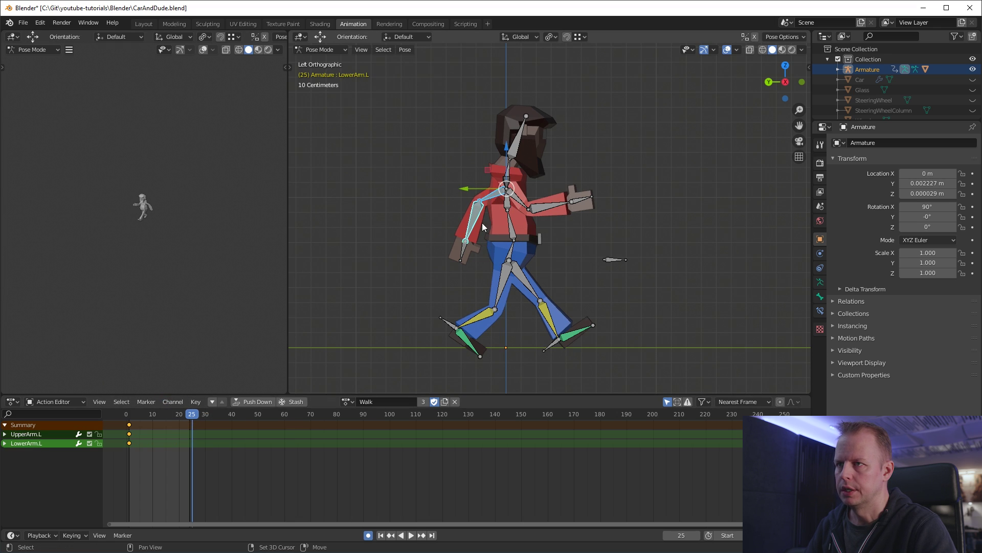
left_click(517, 202, "shift")
key("shift+bracketright")
left_click_drag(191, 412, 129, 415)
key("ctrl+c")
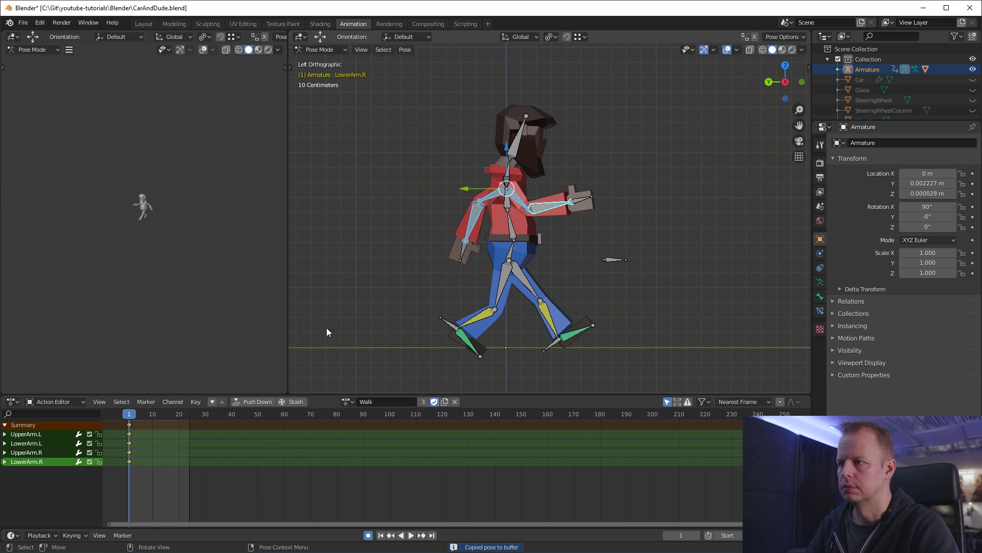
left_click_drag(144, 414, 160, 416)
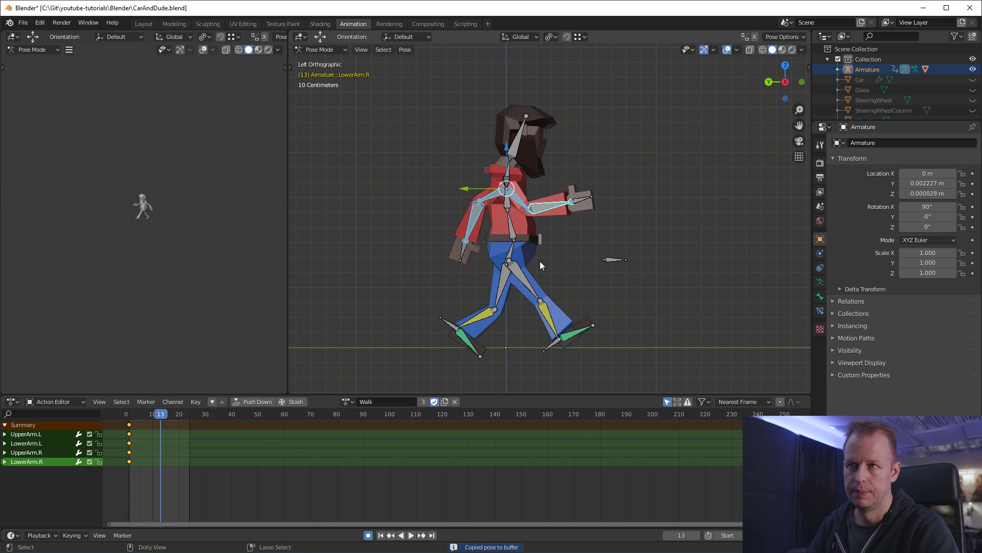
key("ctrl+shift+v")
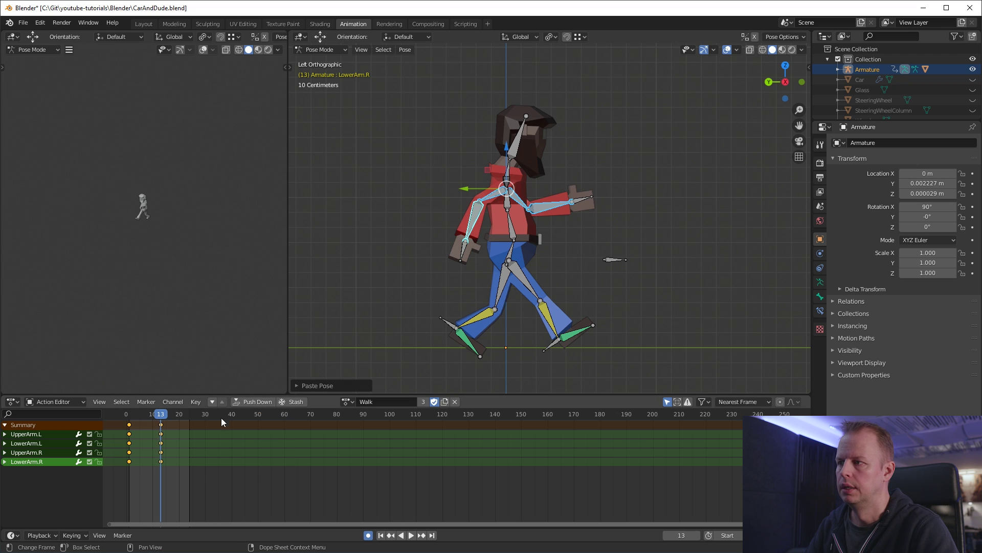
Paste the arm pose at frame 25 and replay the cycle to check the swing
key("space")
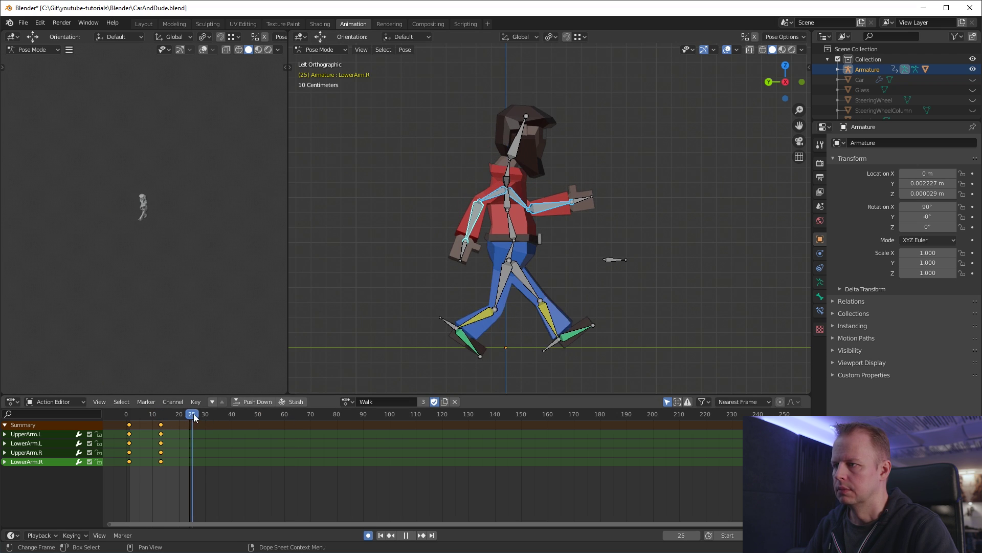
key("space")
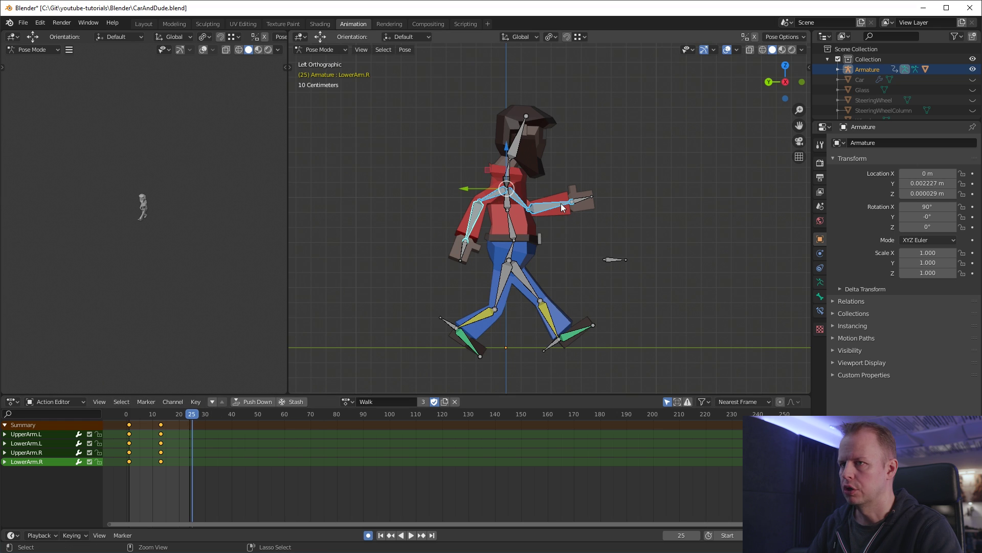
key("ctrl+shift+v")
left_click(130, 416)
key("space")
key("Escape")
left_click(193, 415)
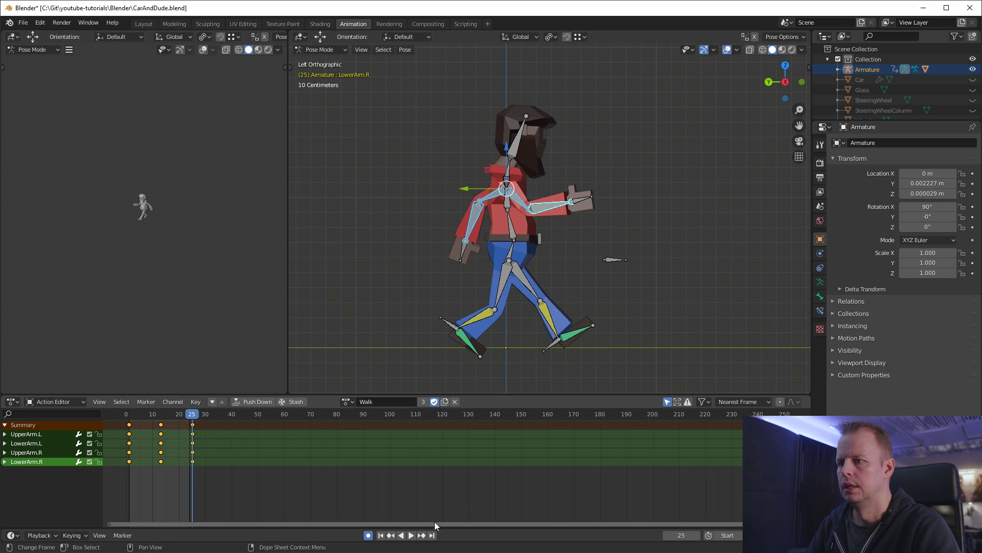
Play the walk, orbit to check it from behind and three-quarter, stop at frame 8 and save
left_click(412, 535)
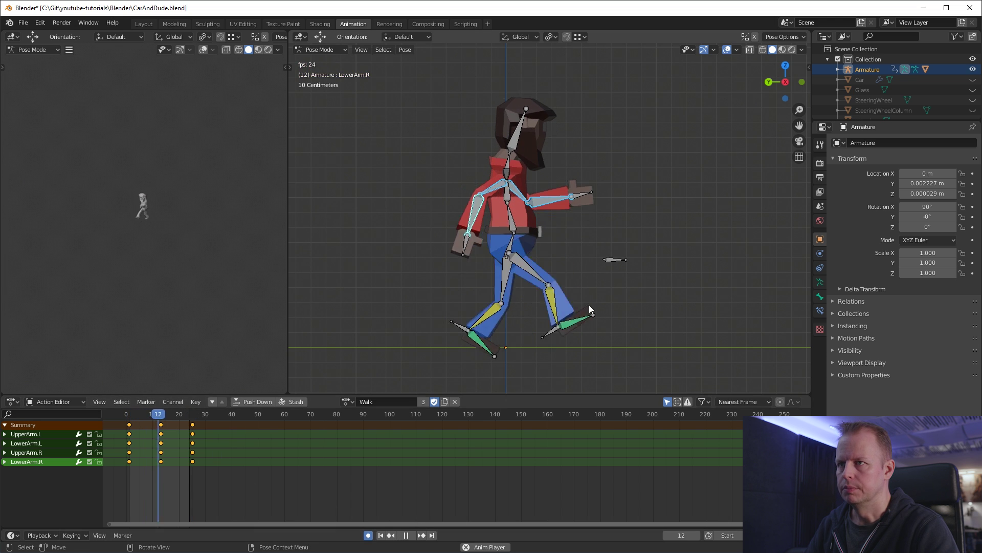
middle_click_drag(539, 254, 632, 230)
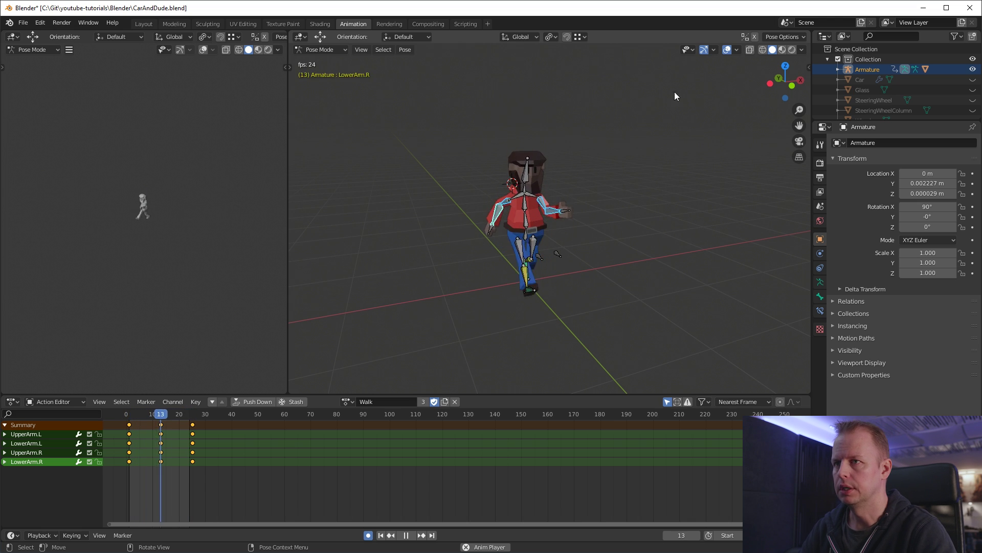
middle_click_drag(666, 99, 603, 212)
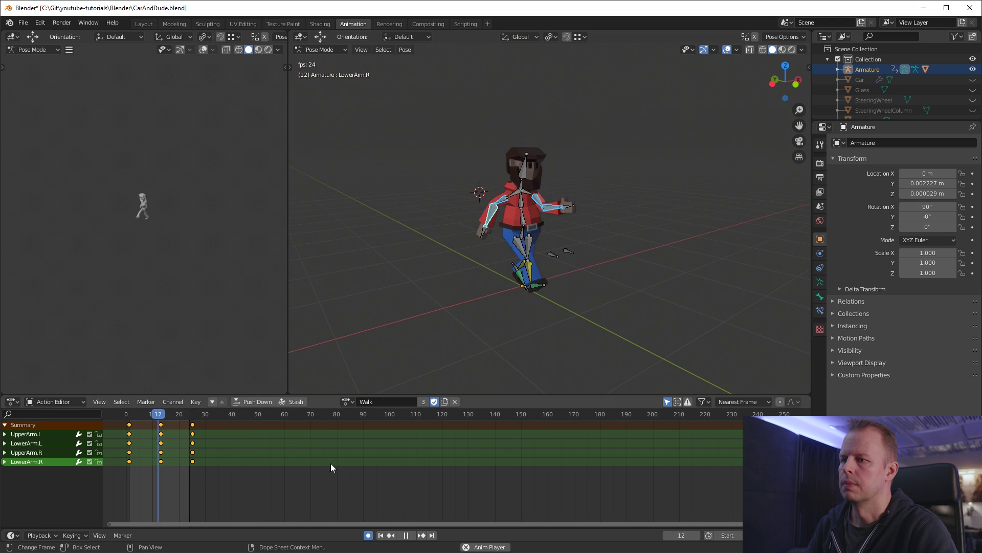
left_click(409, 535)
key("ctrl+s")
middle_click_drag(524, 244, 589, 207)
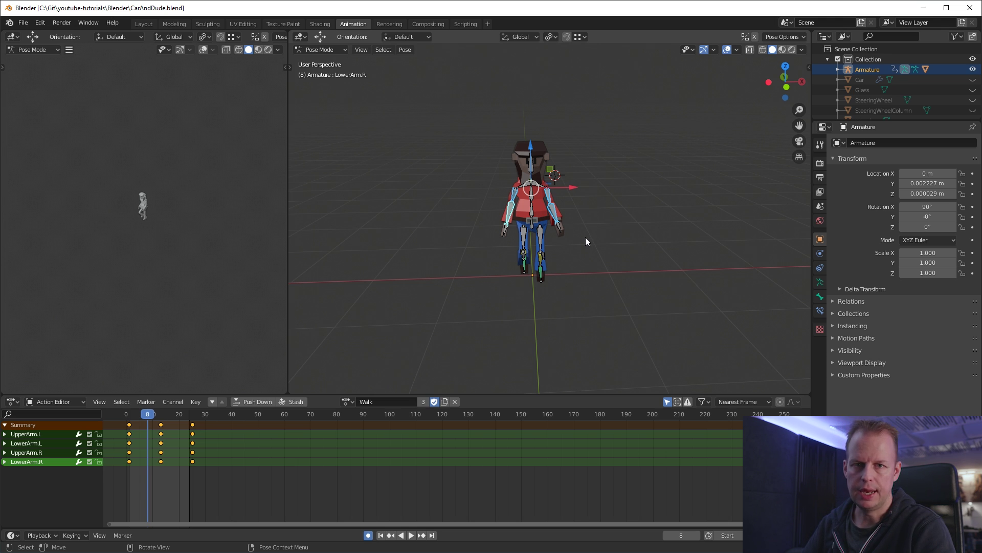
In front view, save the file, enter Edit Mode and select every armature bone
key("KP_1")
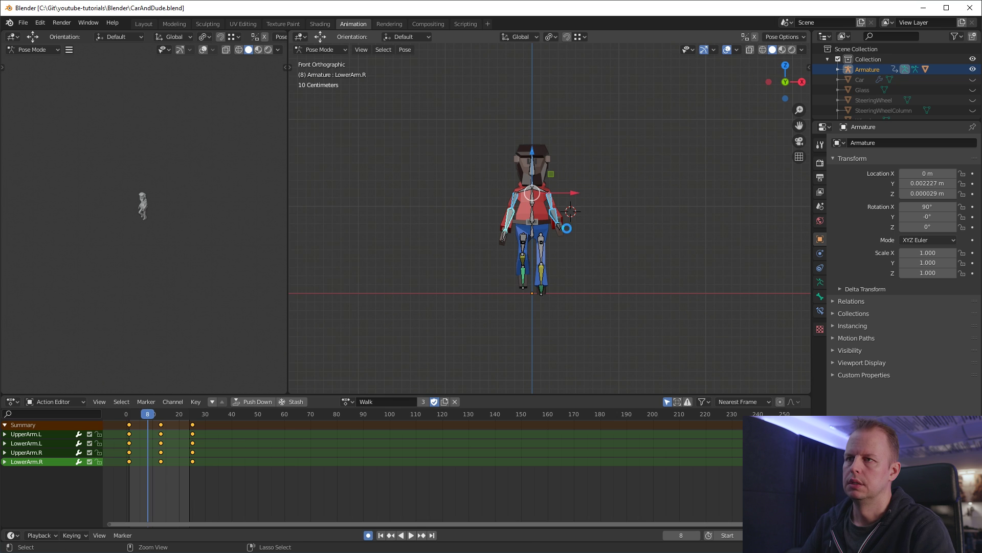
key("ctrl+s")
key("Tab")
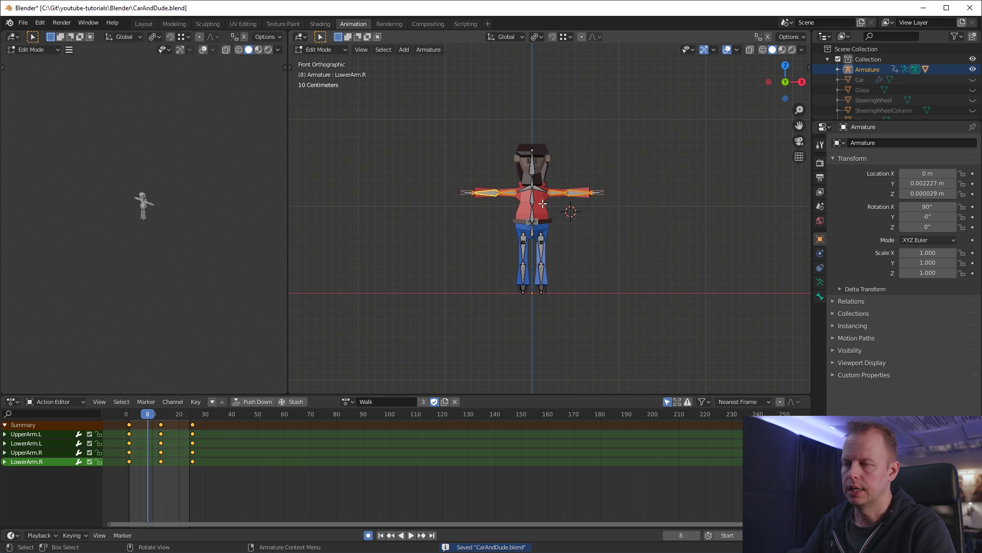
key("a")
key("KP_Decimal")
key("alt+a")
key("a")
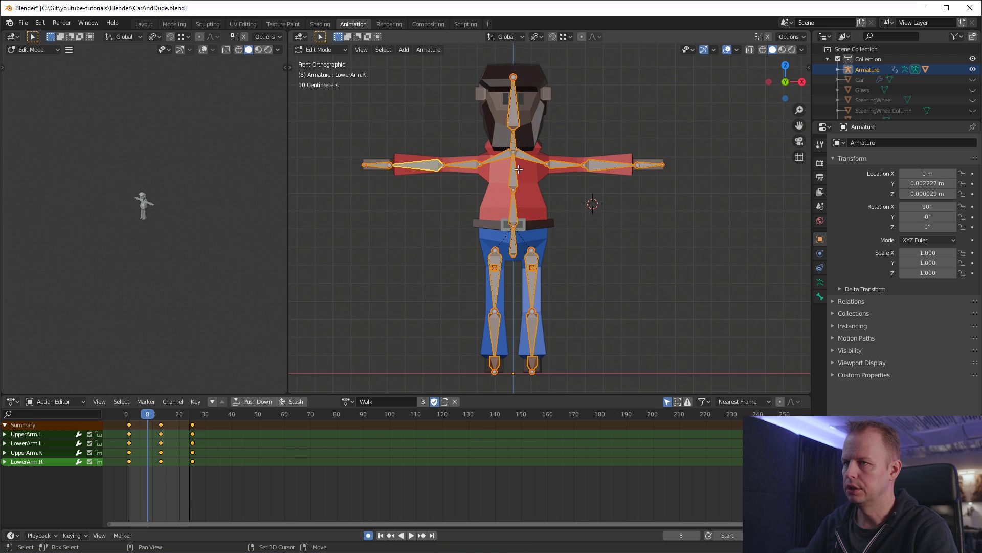
Recalculate all bone rolls to the View Axis with Shift+N
key("shift+n")
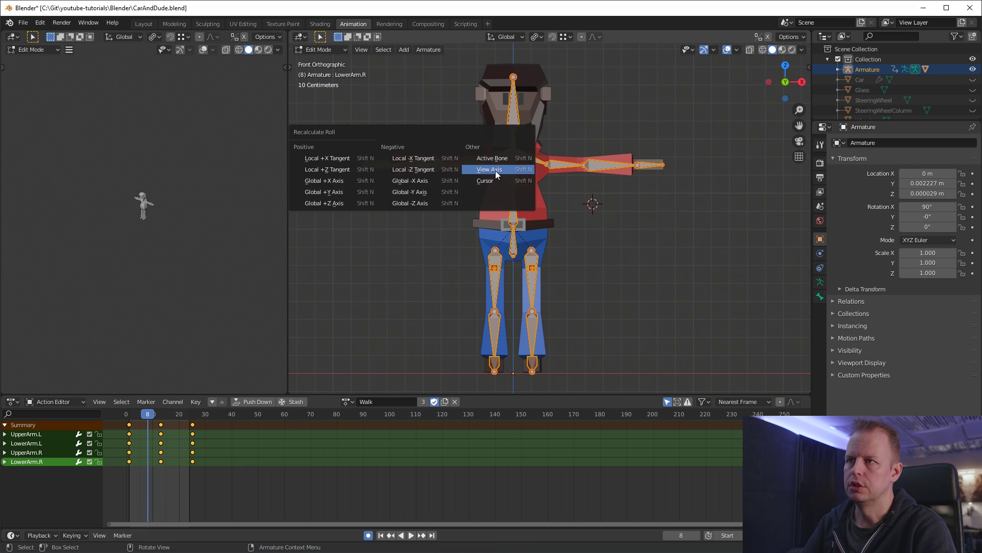
left_click(501, 167)
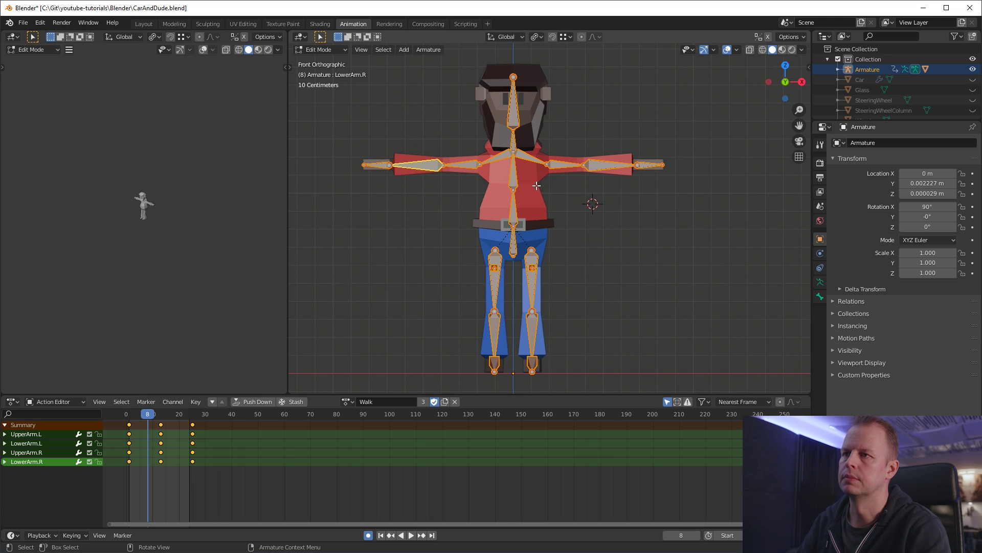
scroll(558, 235, "down", 3)
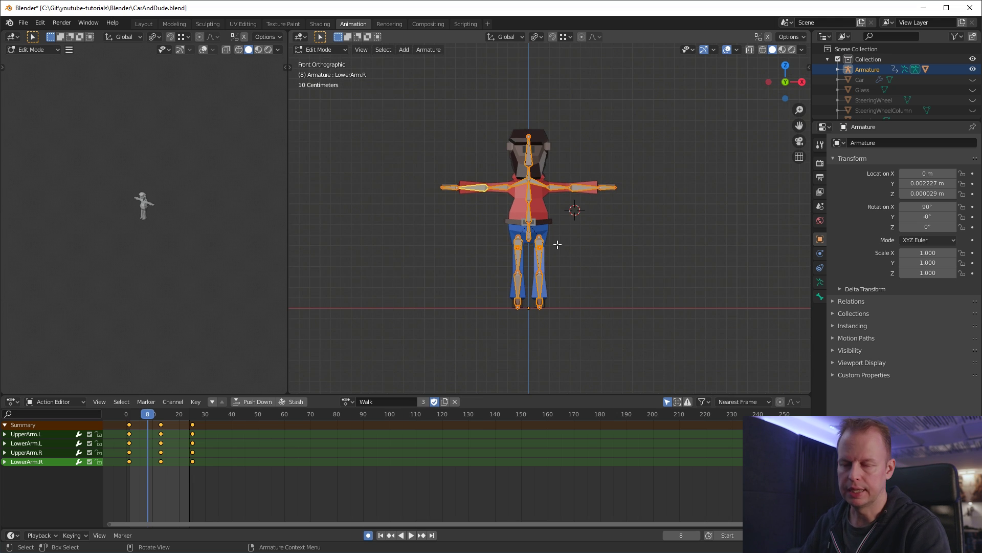
scroll(505, 247, "up", 1)
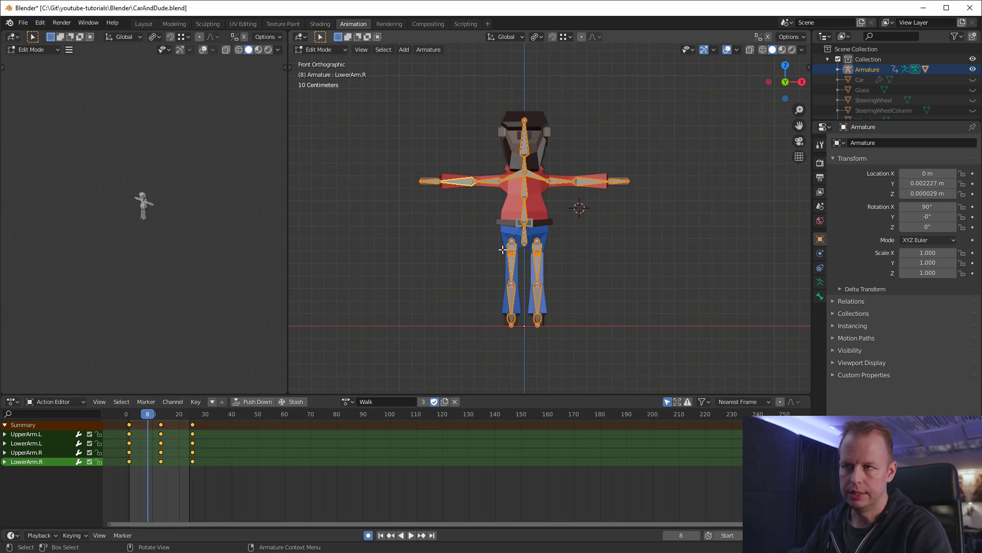